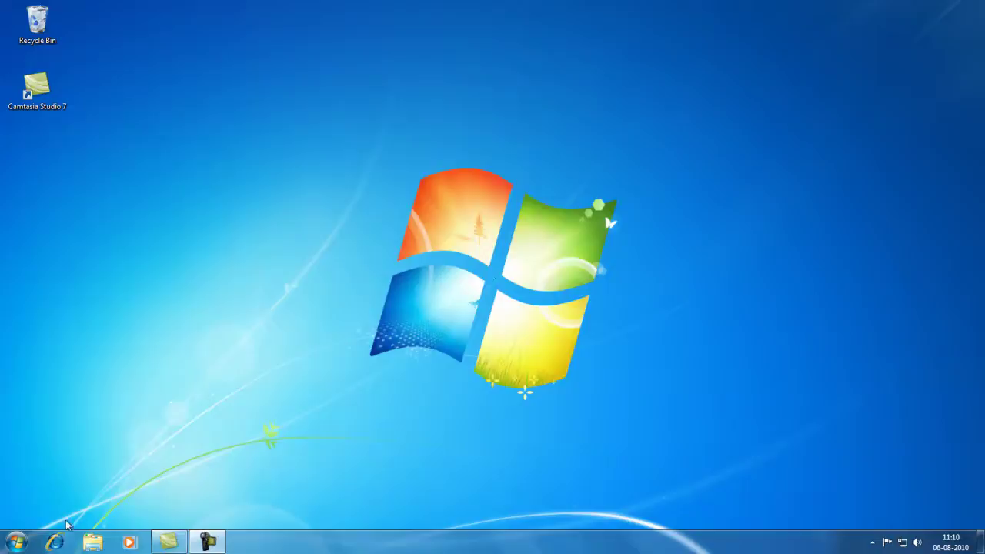
In Internet Explorer, search Google for "nlite" and open the download page of the official nLite site.
{"action": "left_click", "coordinate": [54, 542]}
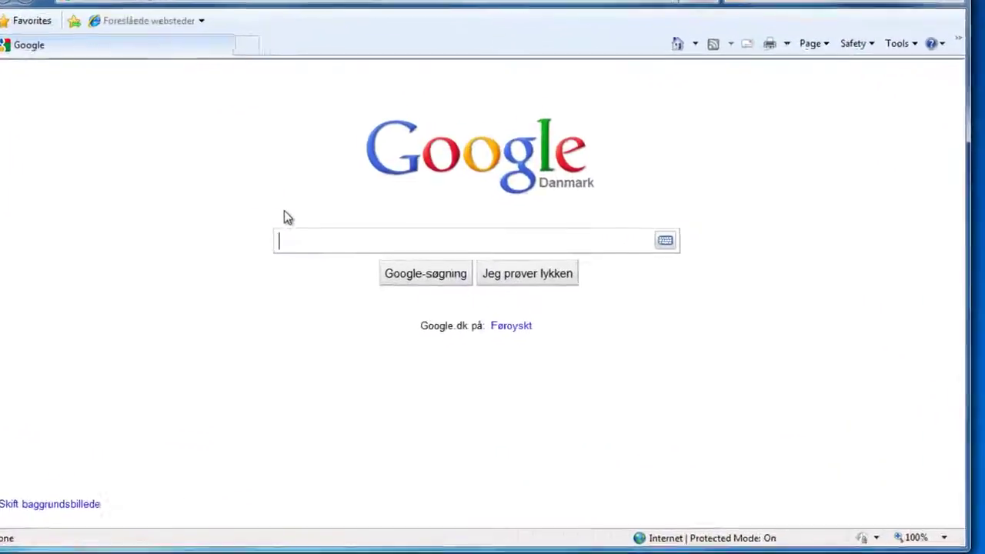
{"action": "type", "text": "nlite"}
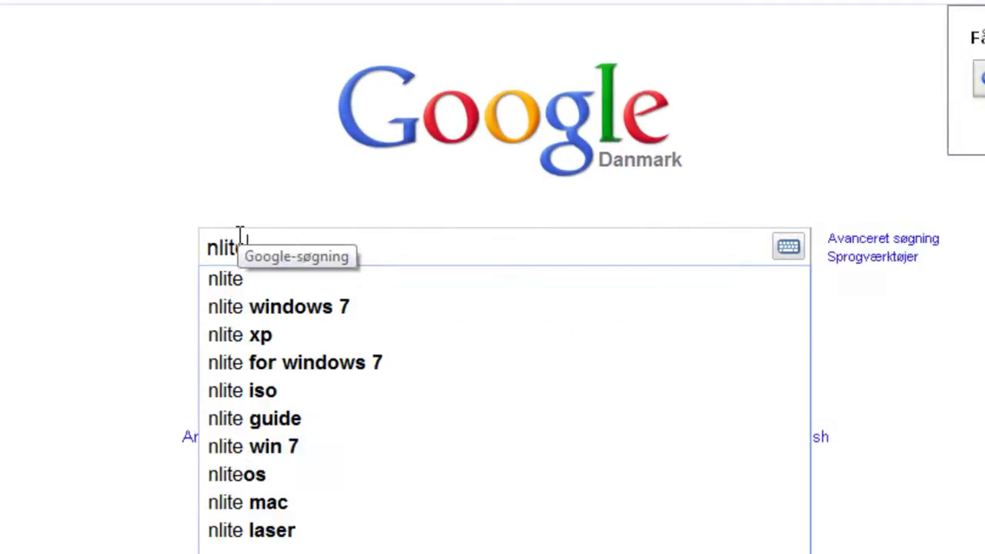
{"action": "key", "text": "Return"}
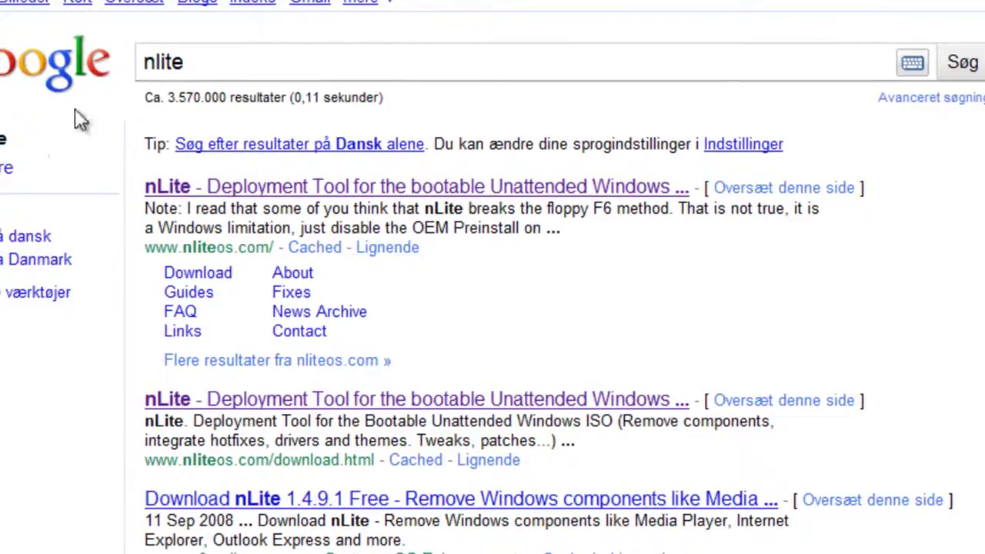
{"action": "left_click", "coordinate": [332, 199]}
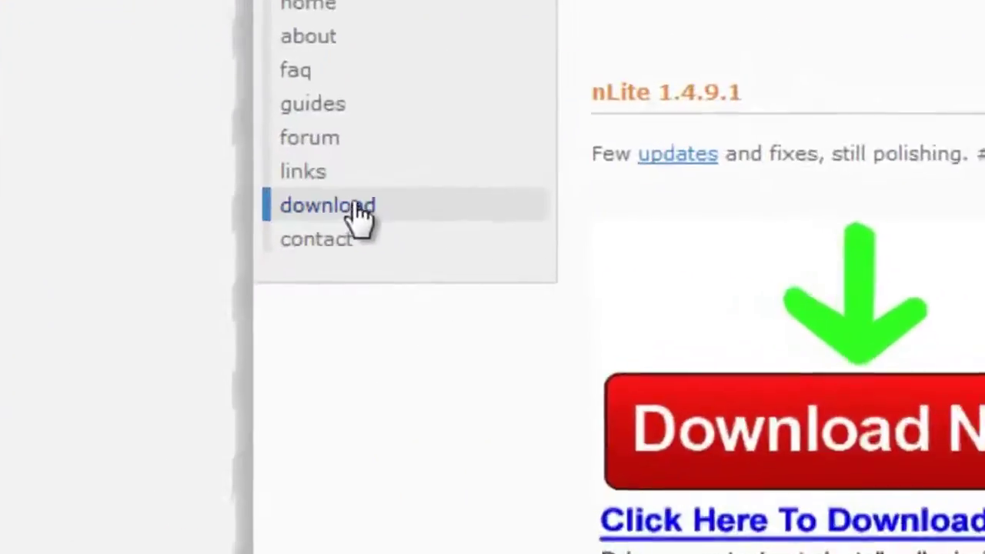
{"action": "left_click", "coordinate": [275, 282]}
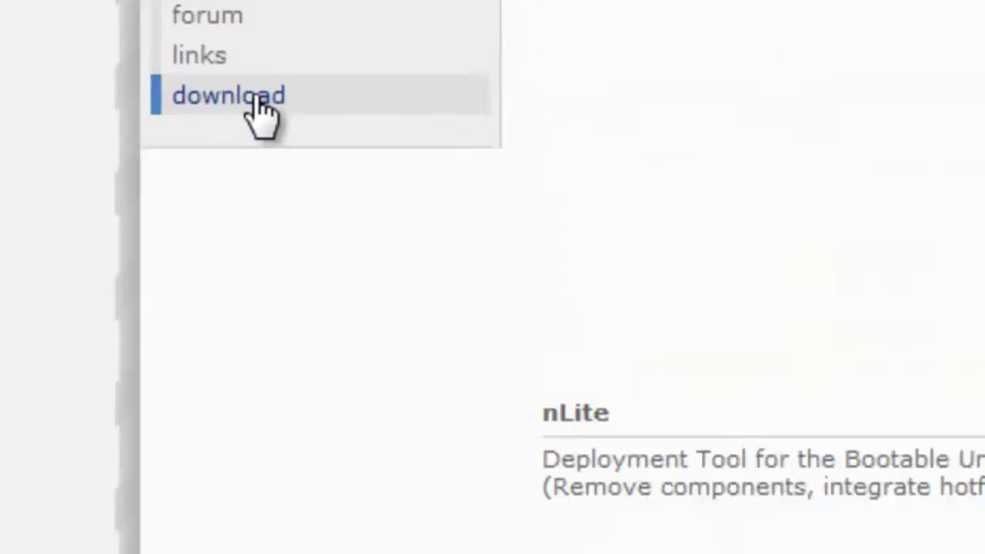
Download the nLite v1.4.9.1 Installer from mirror 01 and run it despite the unknown publisher.
{"action": "scroll", "coordinate": [485, 8], "scroll_direction": "down", "scroll_amount": 2}
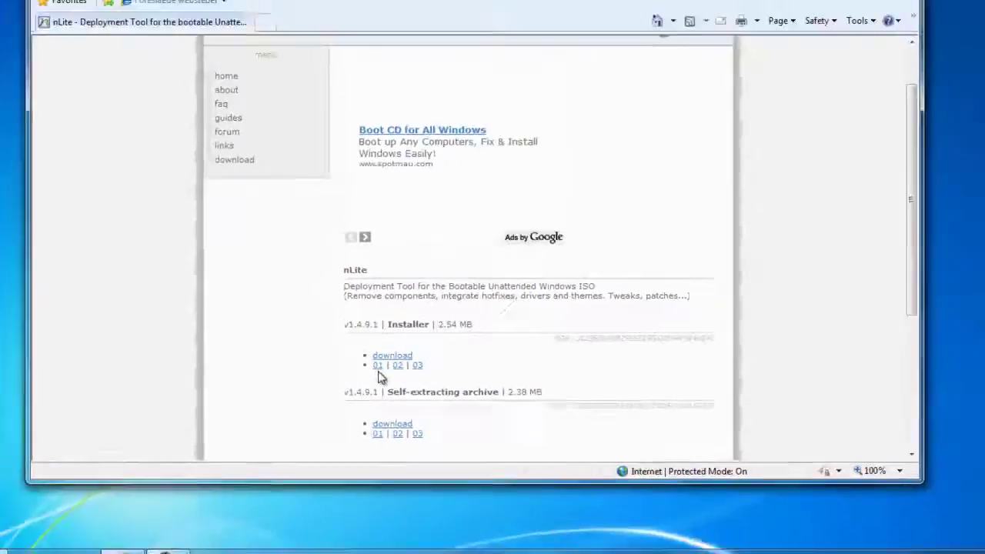
{"action": "left_click", "coordinate": [321, 243]}
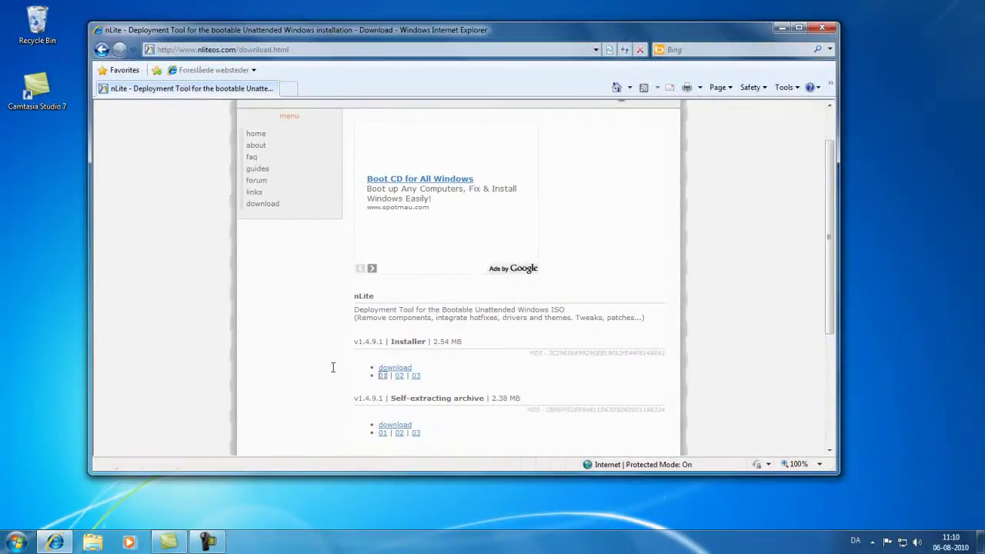
{"action": "left_click", "coordinate": [482, 282]}
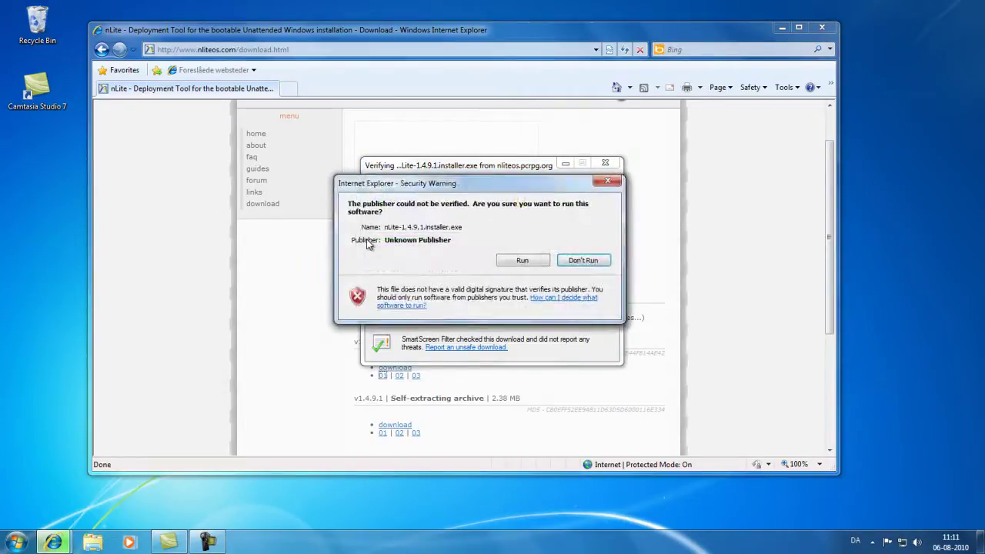
{"action": "left_click", "coordinate": [534, 260]}
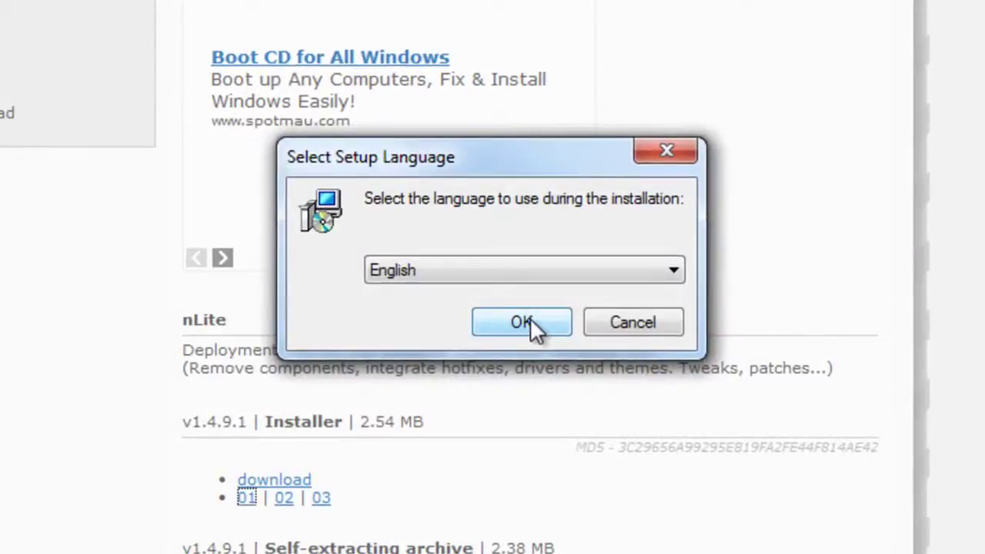
Start the nLite setup in English and accept its license agreement.
{"action": "left_click", "coordinate": [530, 318]}
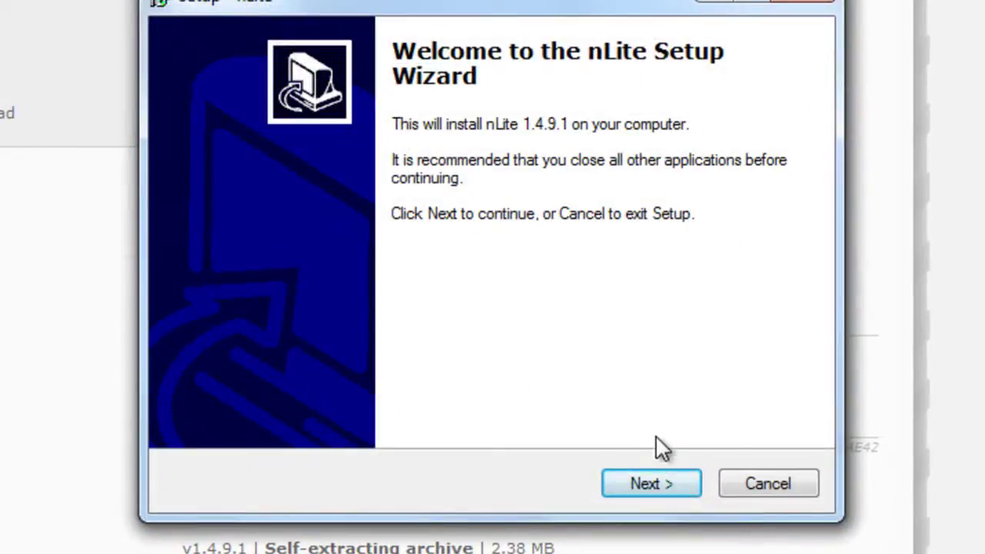
{"action": "left_click", "coordinate": [653, 484]}
{"action": "left_click", "coordinate": [277, 394]}
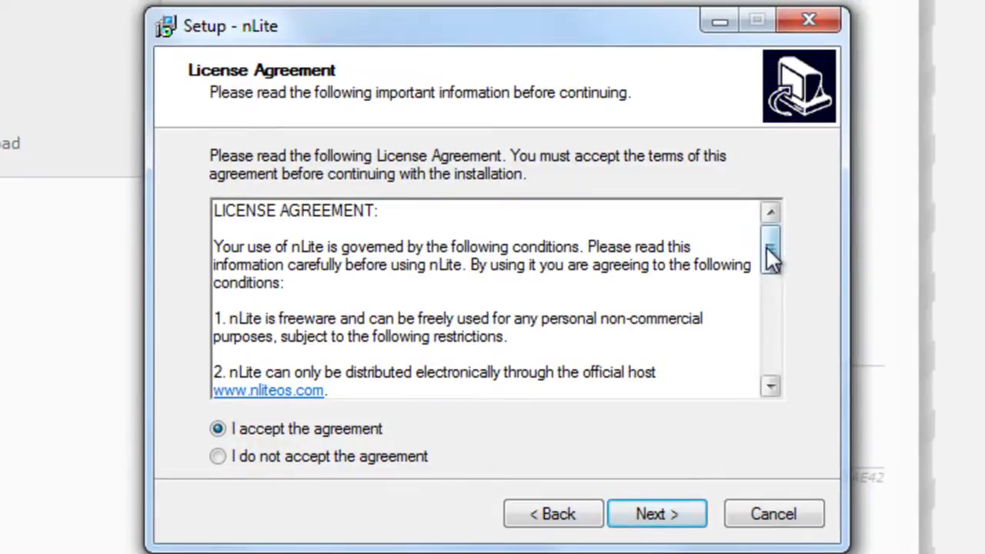
{"action": "left_click_drag", "start_coordinate": [772, 260], "coordinate": [767, 385]}
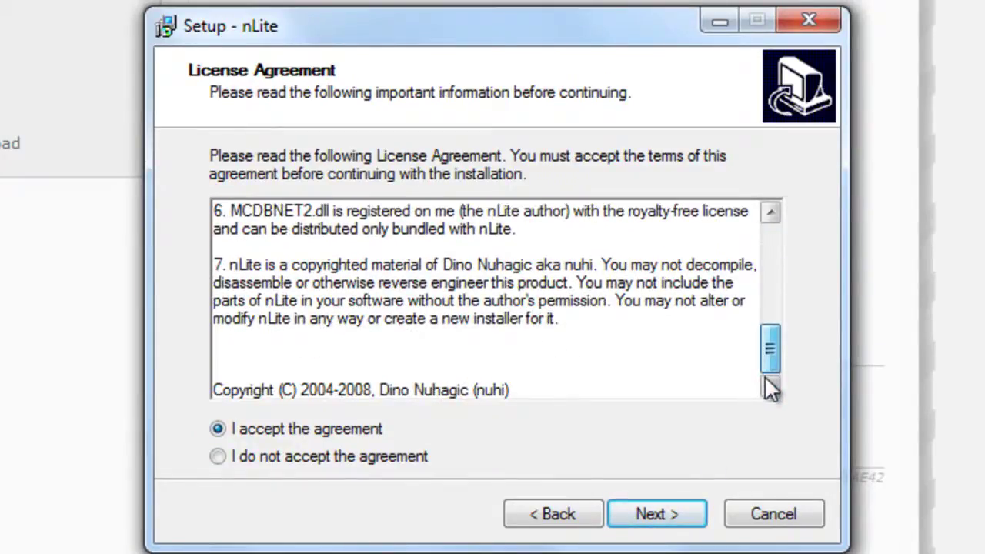
{"action": "left_click", "coordinate": [677, 527]}
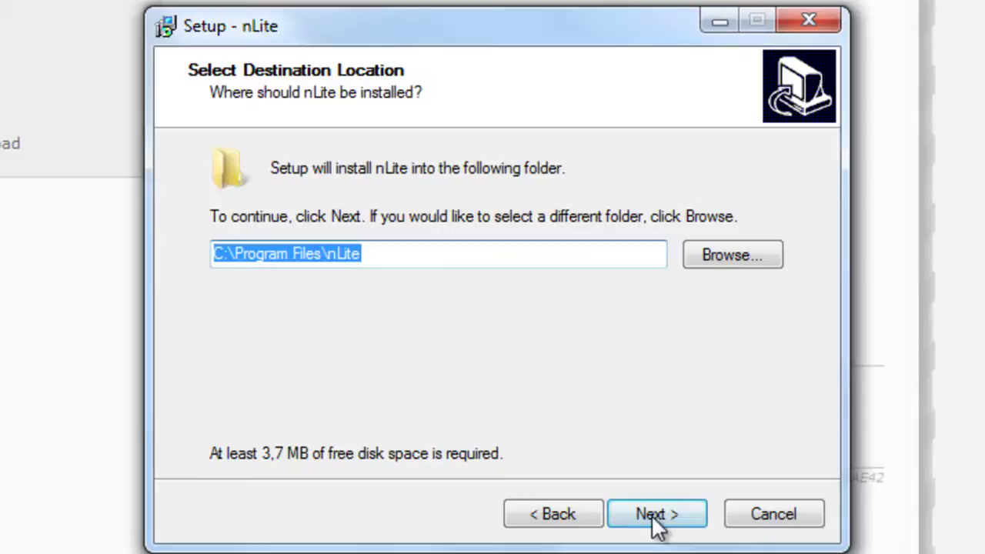
Complete a full nLite installation in C:\Program Files\nLite with a desktop icon.
{"action": "left_click", "coordinate": [655, 517]}
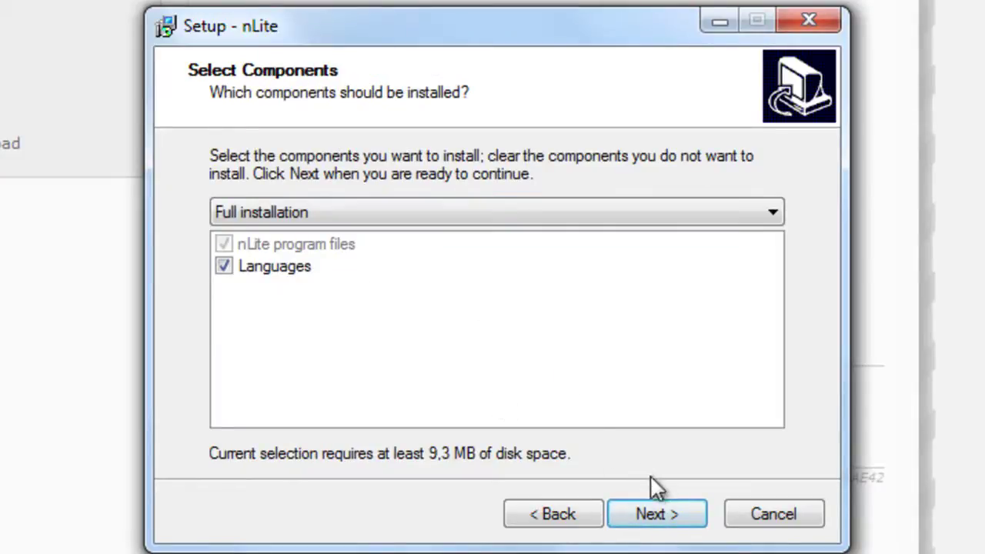
{"action": "left_click", "coordinate": [654, 516]}
{"action": "left_click", "coordinate": [224, 243]}
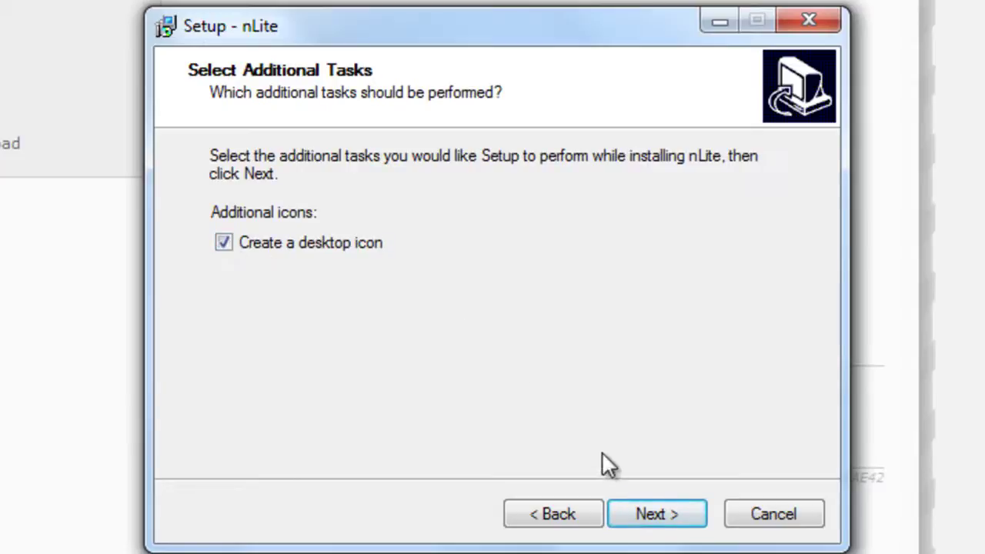
{"action": "left_click", "coordinate": [673, 505]}
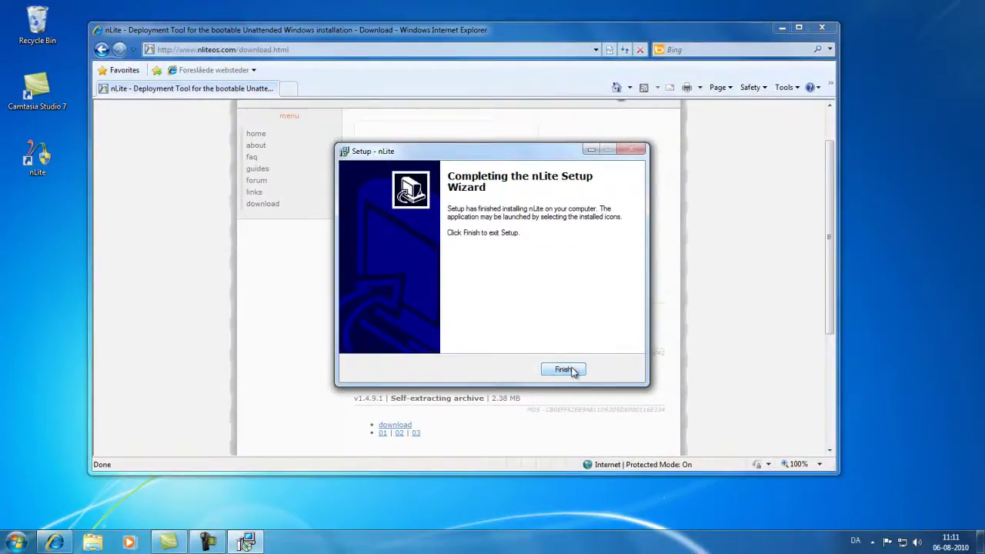
{"action": "left_click", "coordinate": [571, 370]}
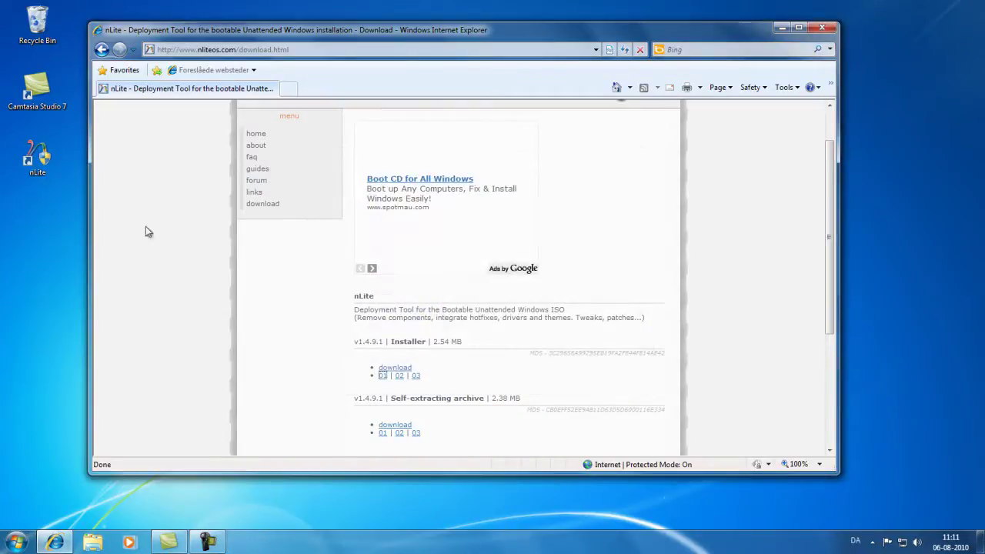
Launch nLite and, keeping English (Default) as the language, proceed to locating the Windows installation.
{"action": "double_click", "coordinate": [43, 158]}
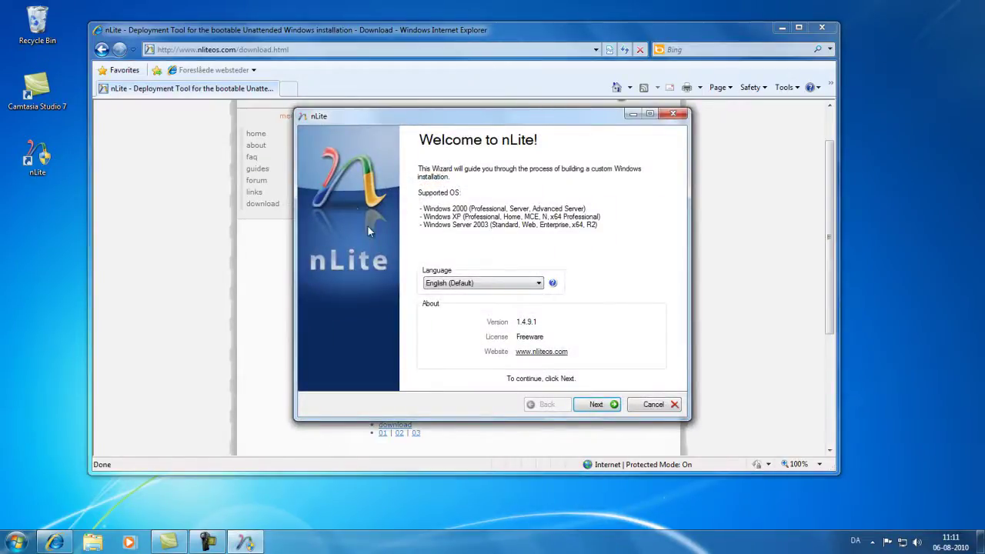
{"action": "left_click", "coordinate": [479, 284]}
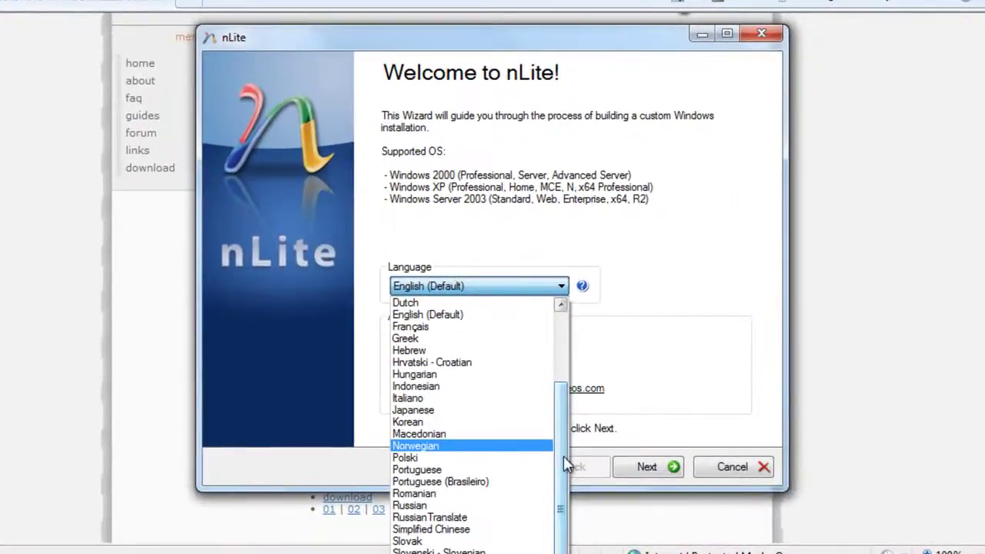
{"action": "mouse_move", "coordinate": [552, 431]}
{"action": "left_mouse_down"}
{"action": "mouse_move", "coordinate": [554, 342]}
{"action": "mouse_move", "coordinate": [568, 421]}
{"action": "left_mouse_up"}
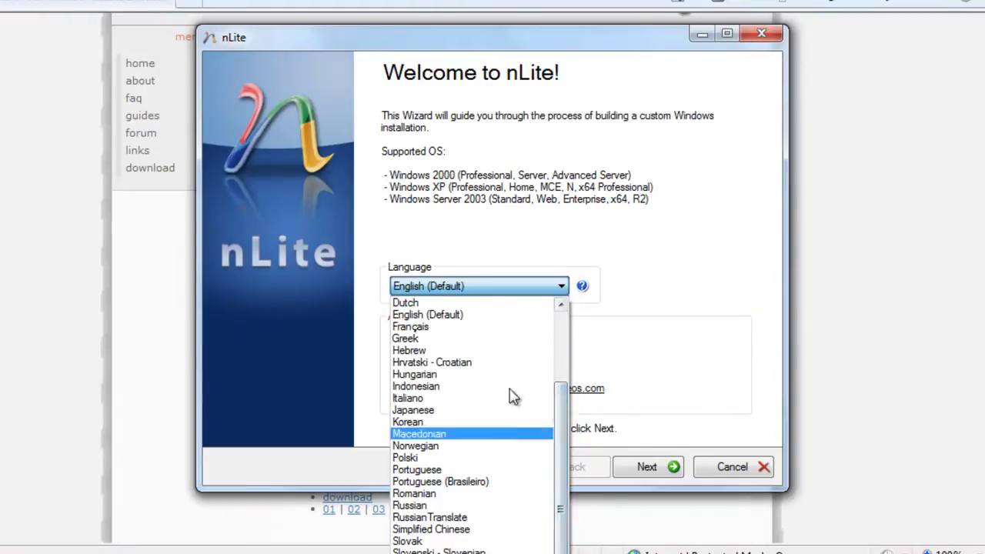
{"action": "left_click", "coordinate": [385, 223]}
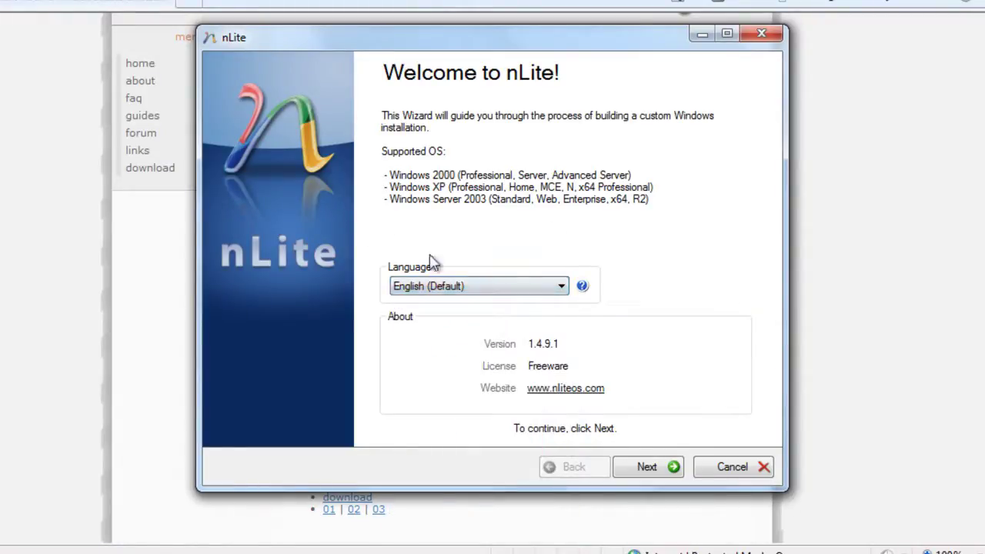
{"action": "left_click", "coordinate": [646, 469]}
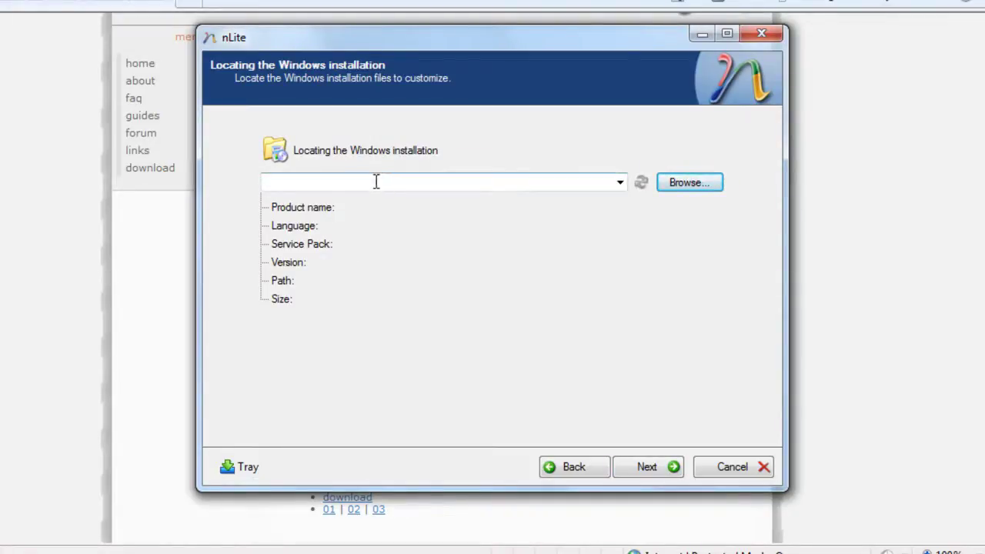
Choose DVD RW Drive (E:) XRMHOEM_DA as the source of the Windows installation files.
{"action": "left_click", "coordinate": [697, 186]}
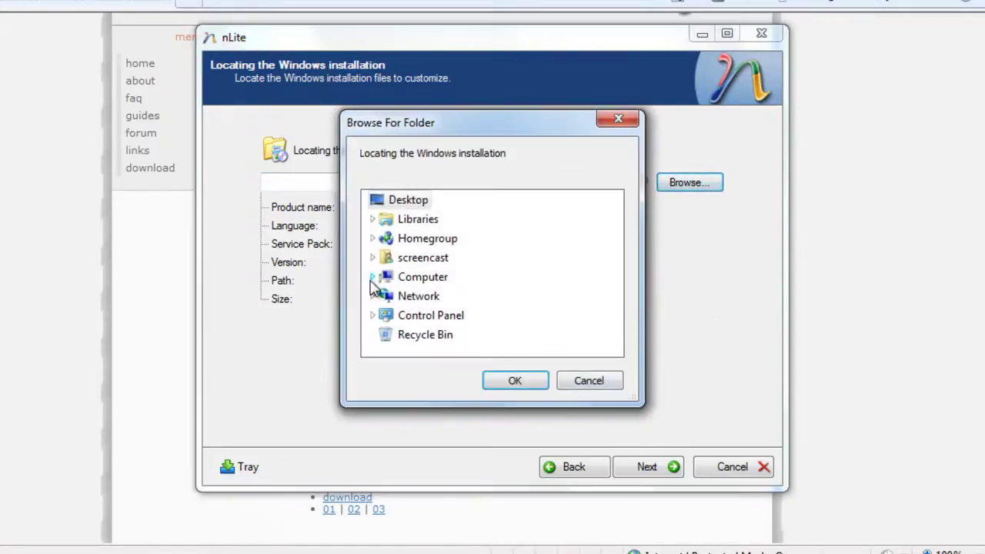
{"action": "left_click", "coordinate": [375, 275]}
{"action": "left_click", "coordinate": [481, 277]}
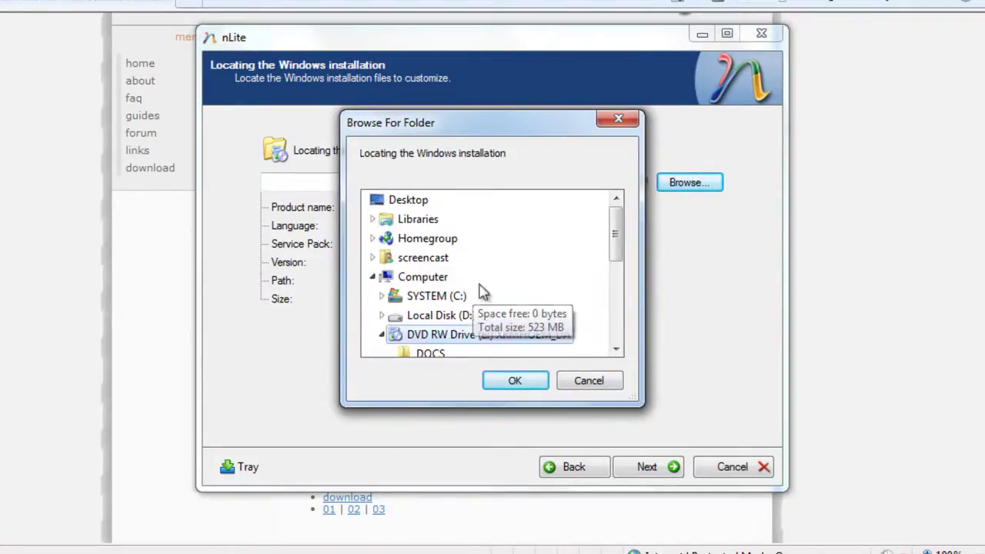
{"action": "left_click", "coordinate": [511, 384]}
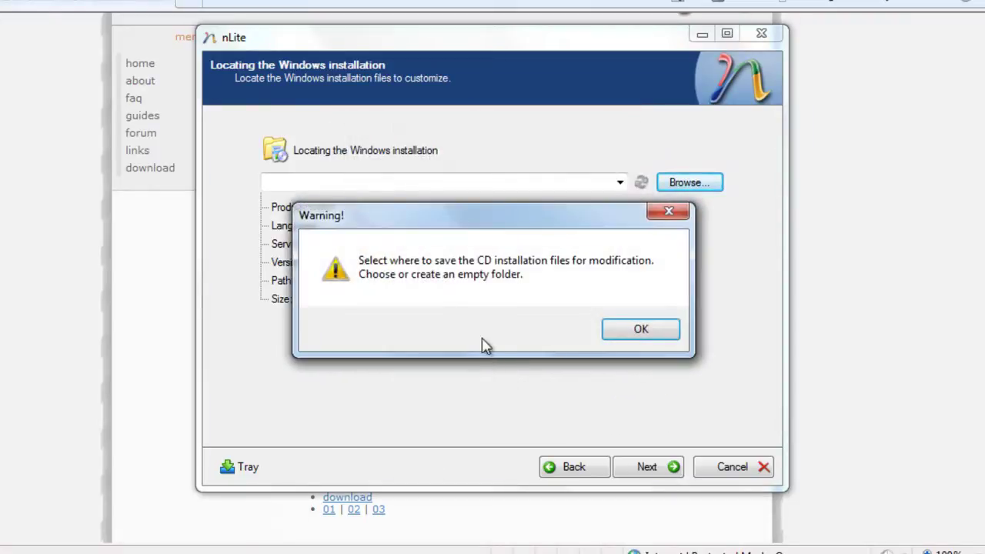
Set the Disc folder inside C:\Windows XP slipstream as the place to save the CD installation files.
{"action": "left_click", "coordinate": [631, 334]}
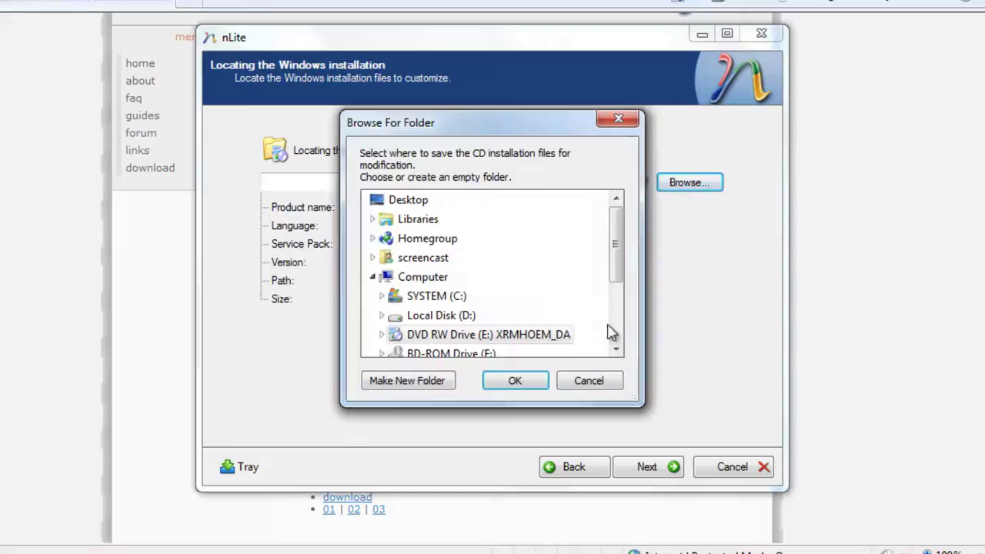
{"action": "left_click", "coordinate": [382, 299]}
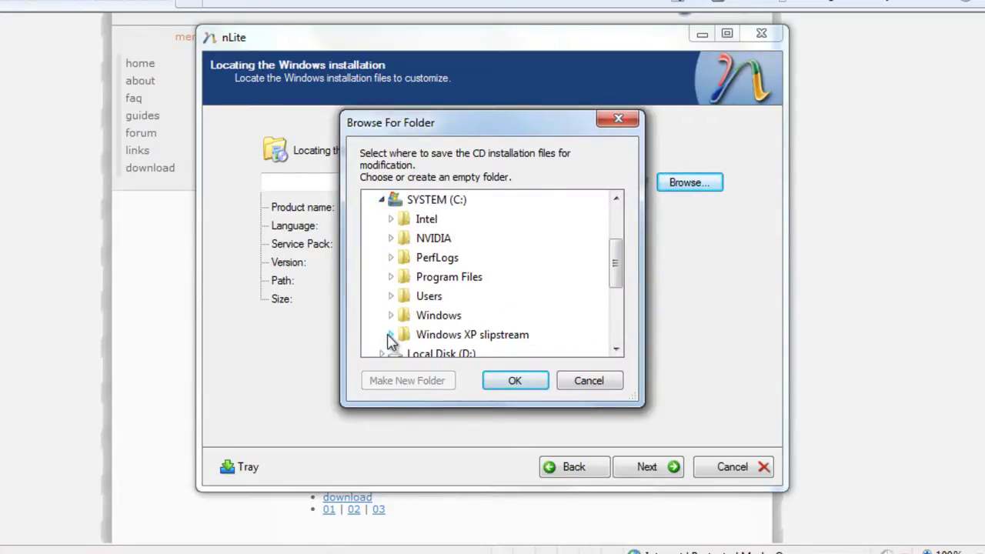
{"action": "left_click", "coordinate": [390, 336]}
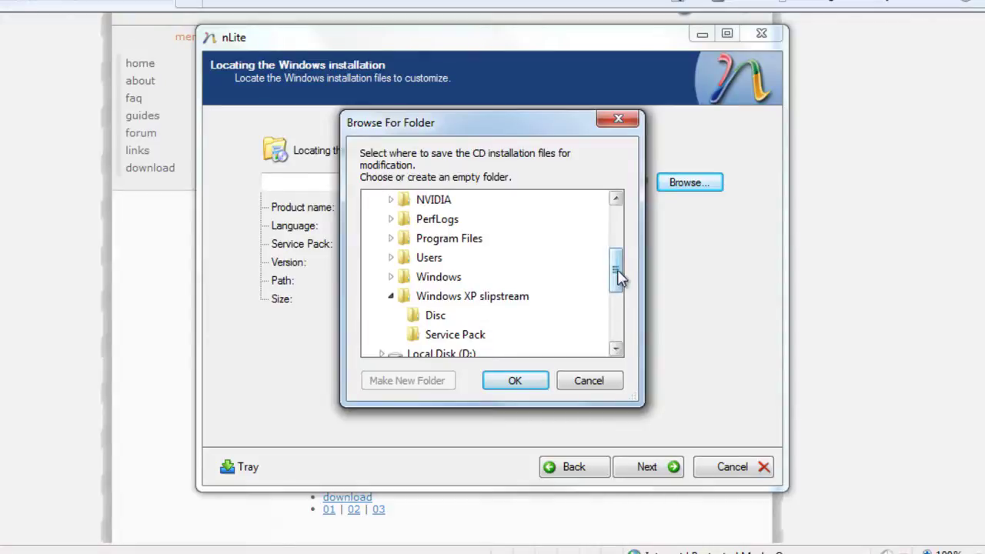
{"action": "scroll", "coordinate": [620, 279], "scroll_direction": "down", "scroll_amount": 1}
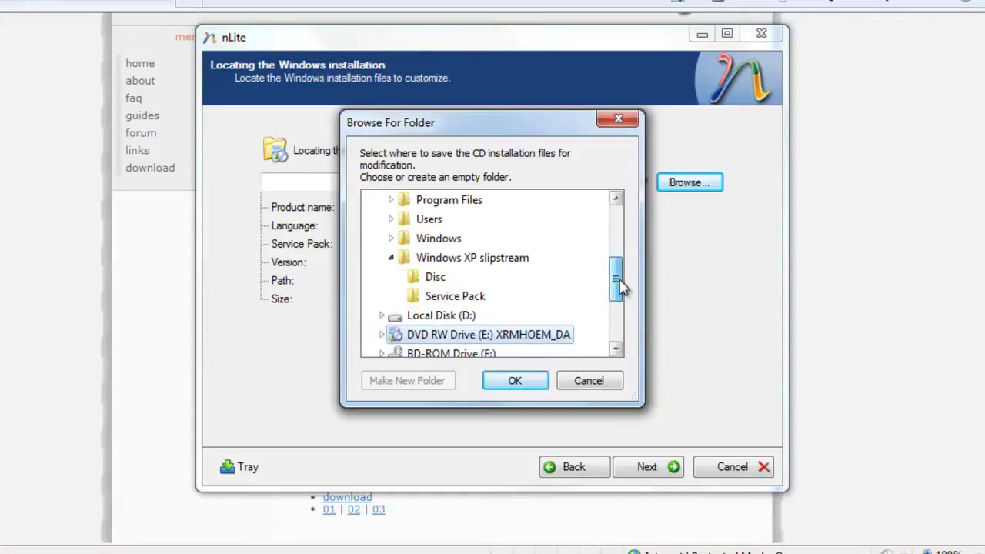
{"action": "left_click", "coordinate": [435, 277]}
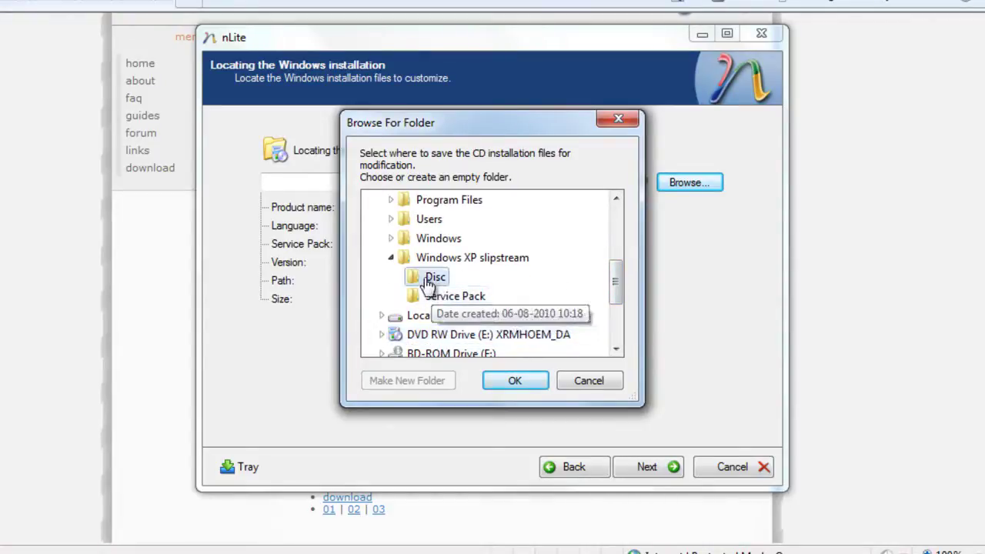
{"action": "left_click", "coordinate": [511, 383]}
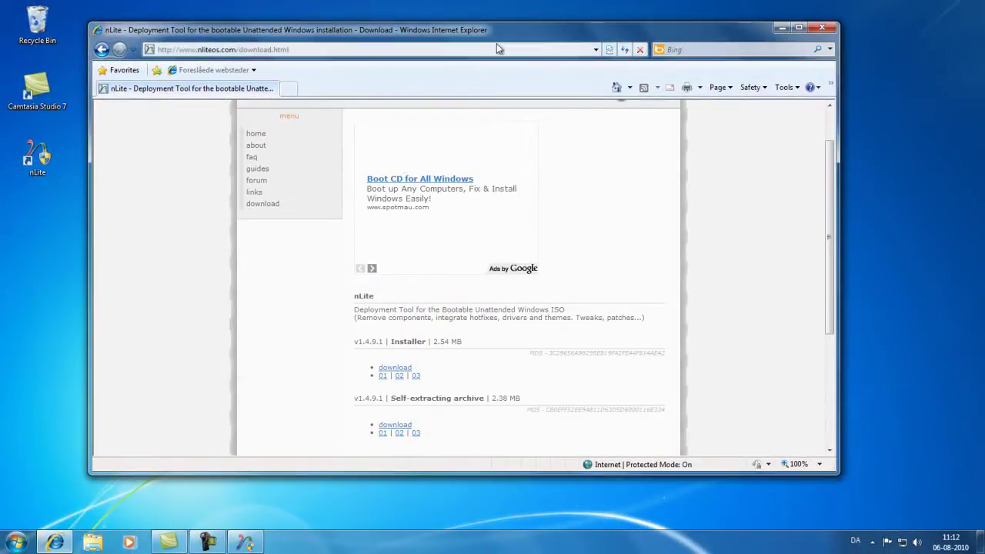
Go to the browser's Google home page and search for "windows xp service pack 3 download".
{"action": "left_click", "coordinate": [617, 87]}
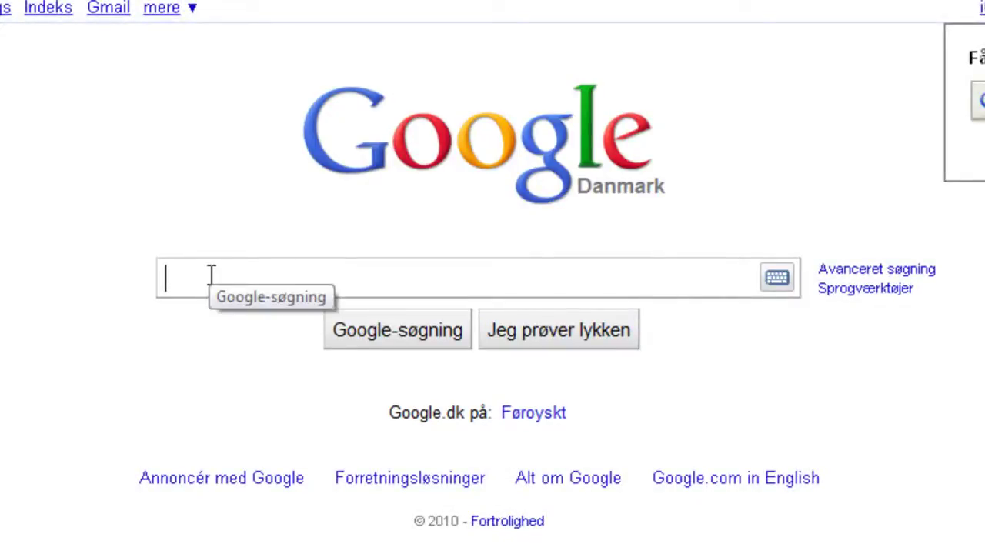
{"action": "type", "text": "windows XP"}
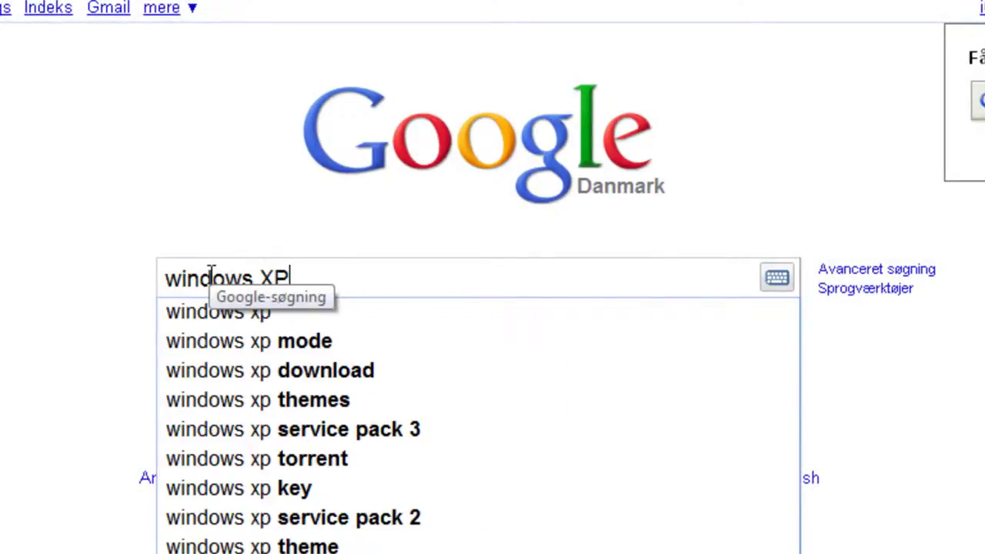
{"action": "type", "text": " ser"}
{"action": "key", "text": "Down"}
{"action": "key", "text": "Down"}
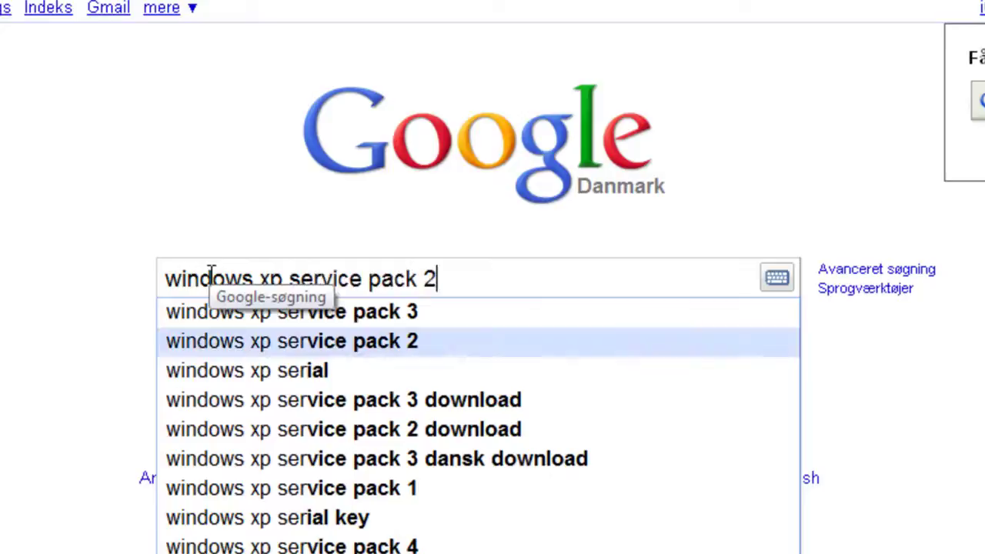
{"action": "key", "text": "Down"}
{"action": "key", "text": "Down"}
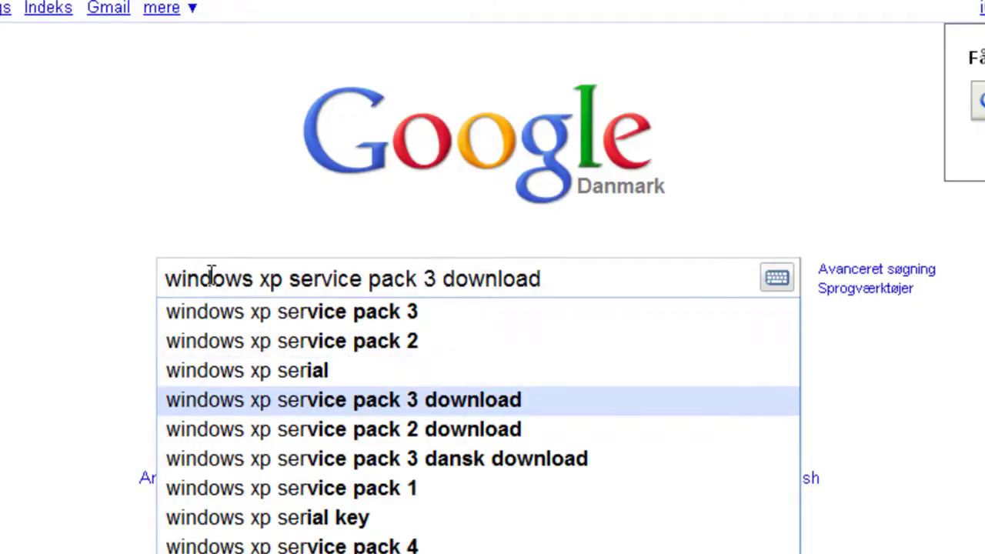
{"action": "key", "text": "Return"}
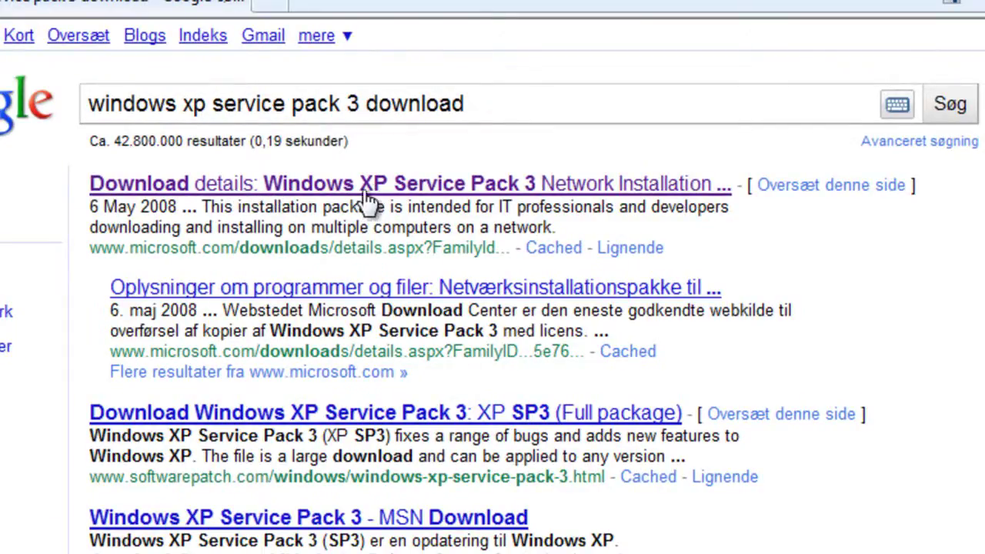
Open Microsoft's Windows XP Service Pack 3 Network Installation Package page and change the download language to Danish.
{"action": "left_click", "coordinate": [645, 191]}
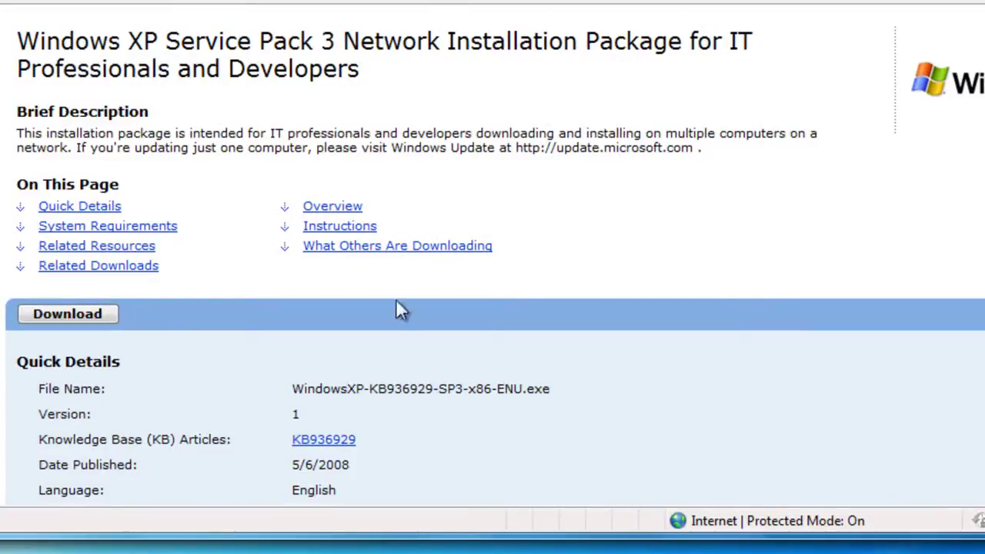
{"action": "scroll", "coordinate": [173, 219], "scroll_direction": "down", "scroll_amount": 5}
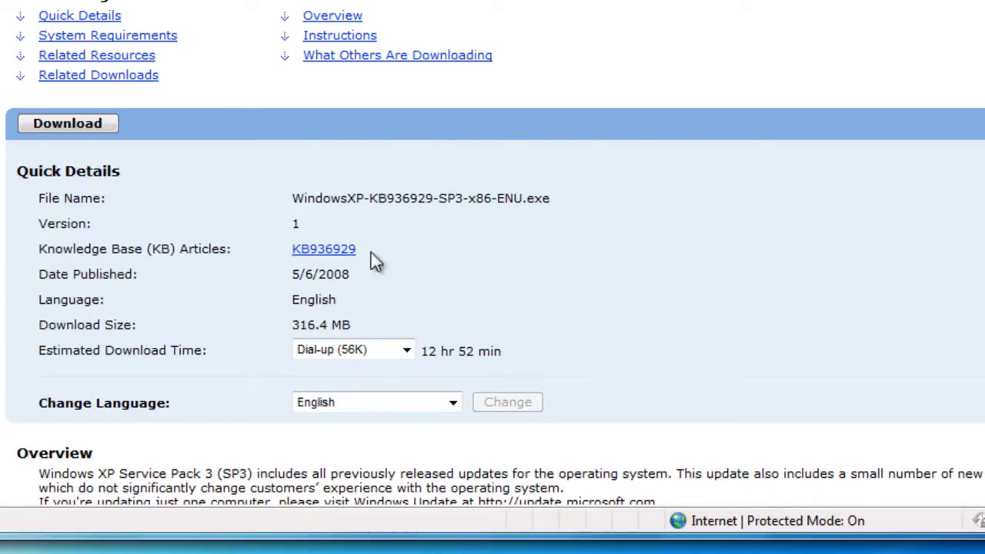
{"action": "left_click", "coordinate": [457, 403]}
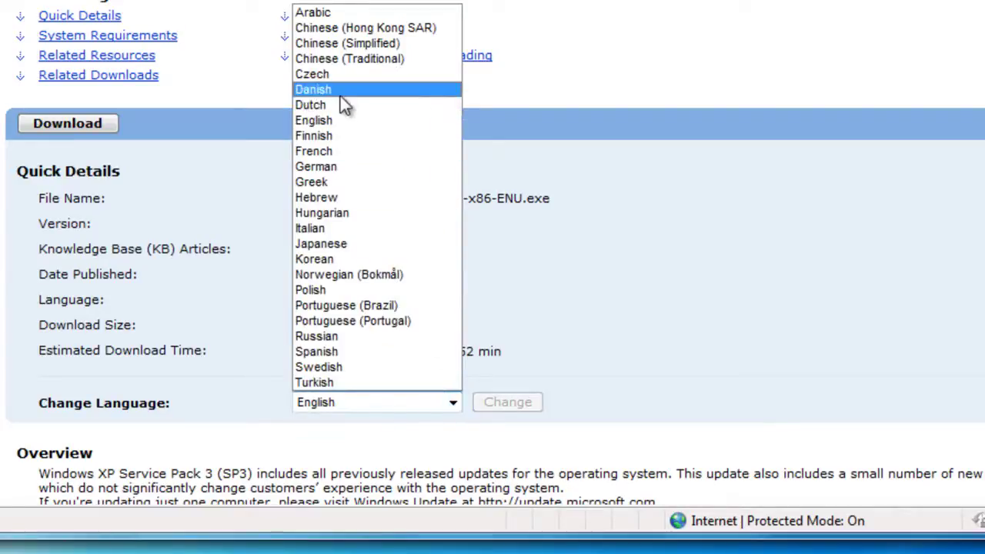
{"action": "left_click", "coordinate": [340, 94]}
{"action": "left_click", "coordinate": [495, 402]}
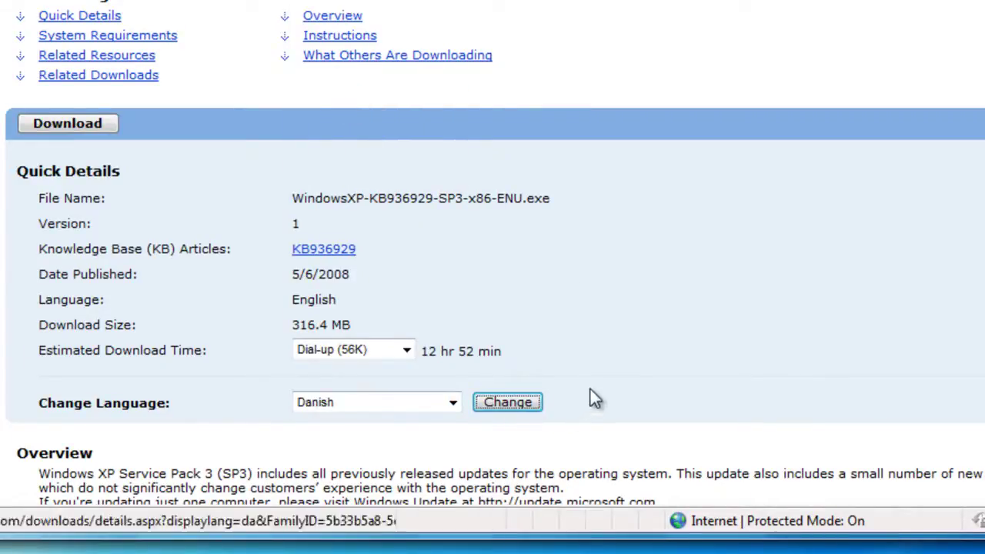
{"action": "scroll", "coordinate": [639, 323], "scroll_direction": "down", "scroll_amount": 2}
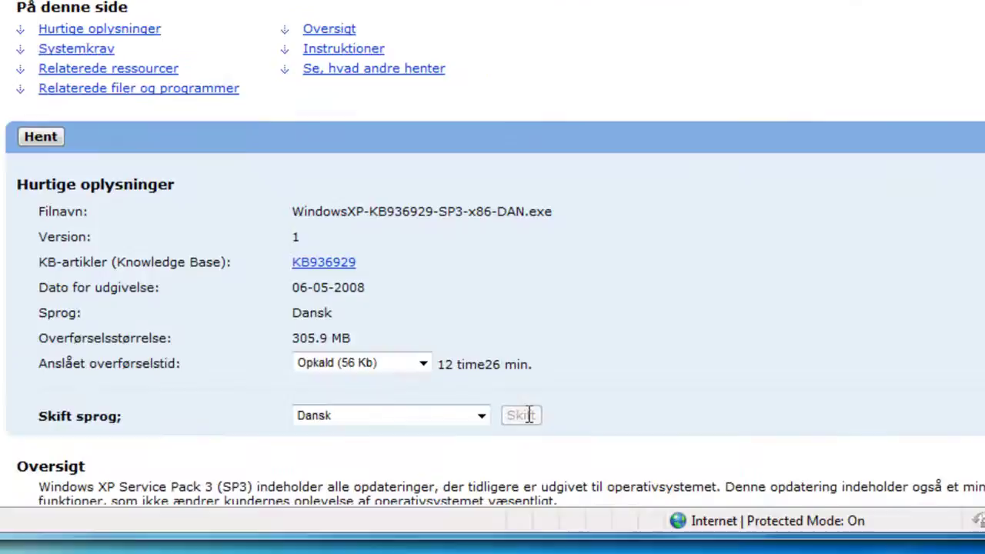
Download WindowsXP-KB936929-SP3-x86-DAN.exe and save it in the Service Pack folder inside C:\Windows XP slipstream.
{"action": "left_click", "coordinate": [58, 140]}
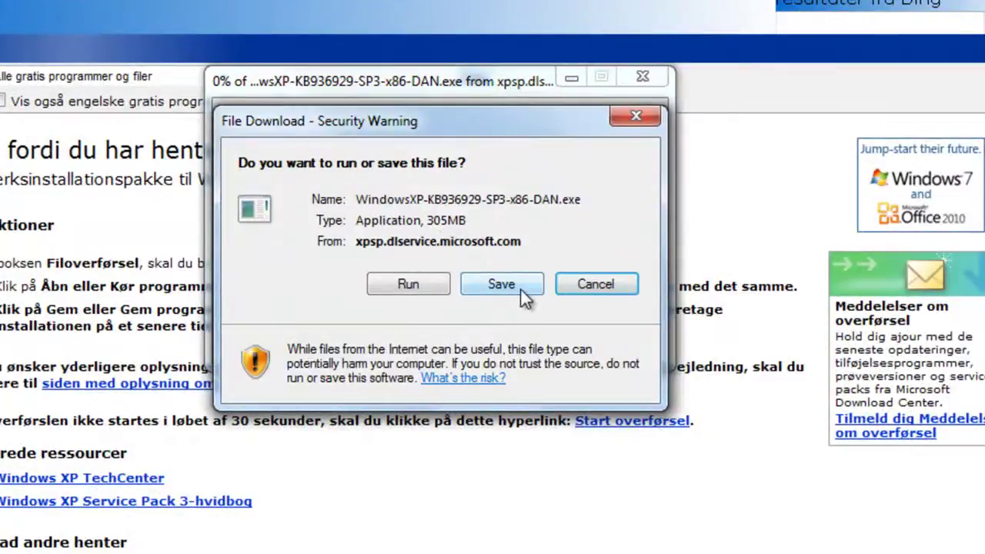
{"action": "left_click", "coordinate": [520, 291]}
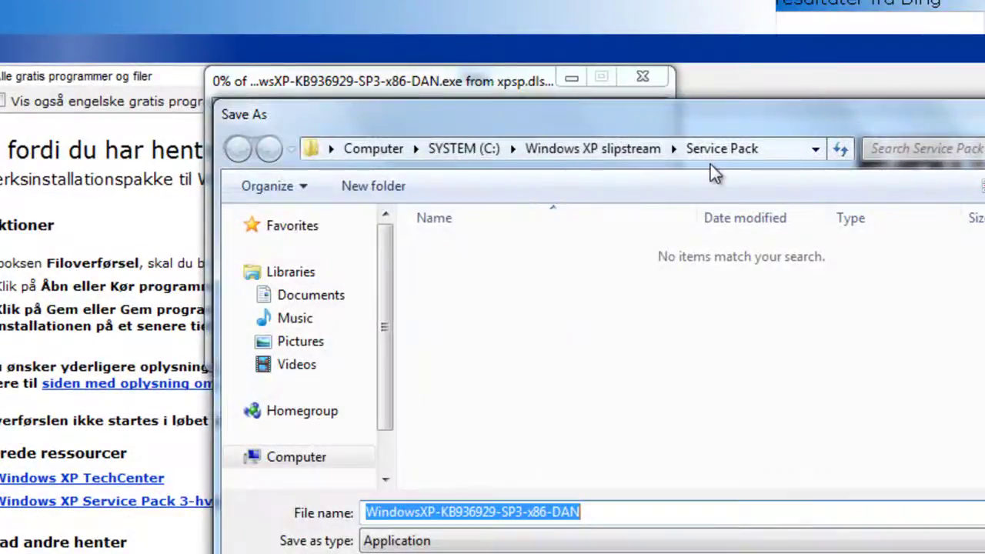
{"action": "left_click", "coordinate": [674, 149]}
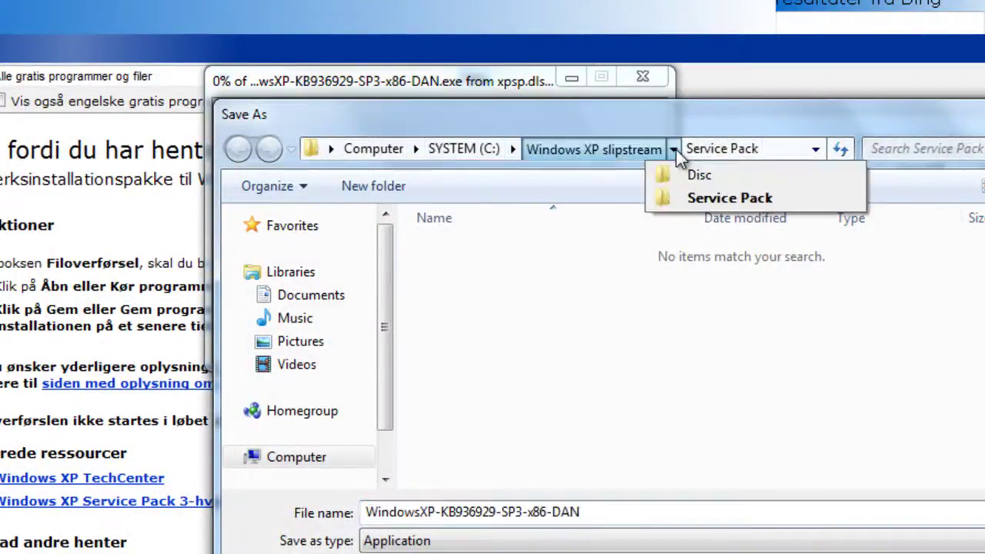
{"action": "left_click", "coordinate": [736, 194]}
{"action": "left_click", "coordinate": [675, 152]}
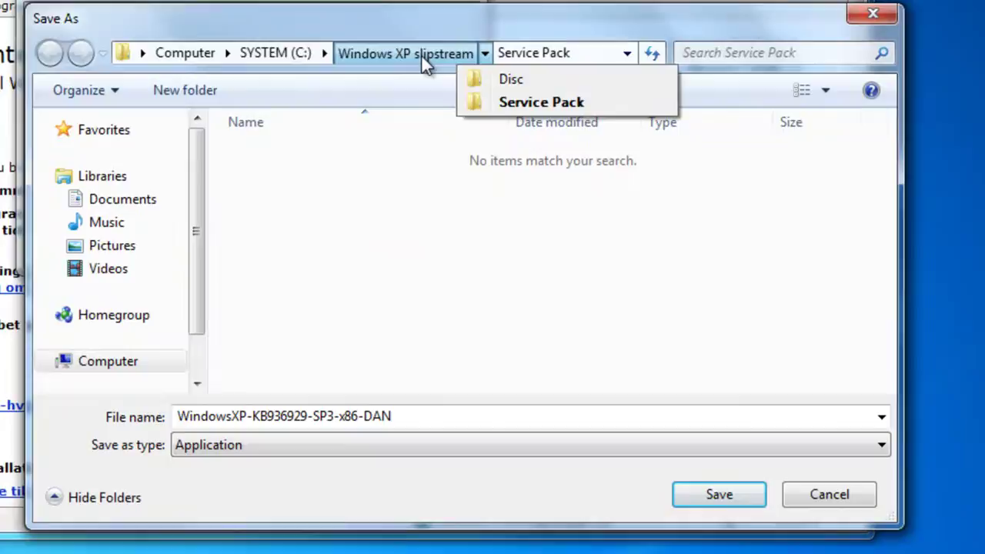
{"action": "left_click", "coordinate": [504, 101]}
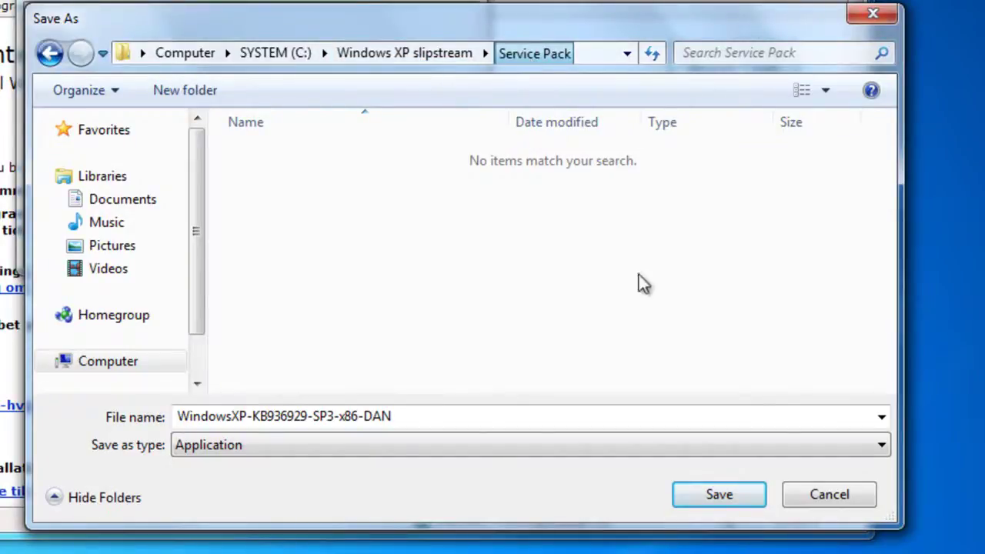
{"action": "left_click", "coordinate": [418, 413]}
{"action": "left_click", "coordinate": [751, 495]}
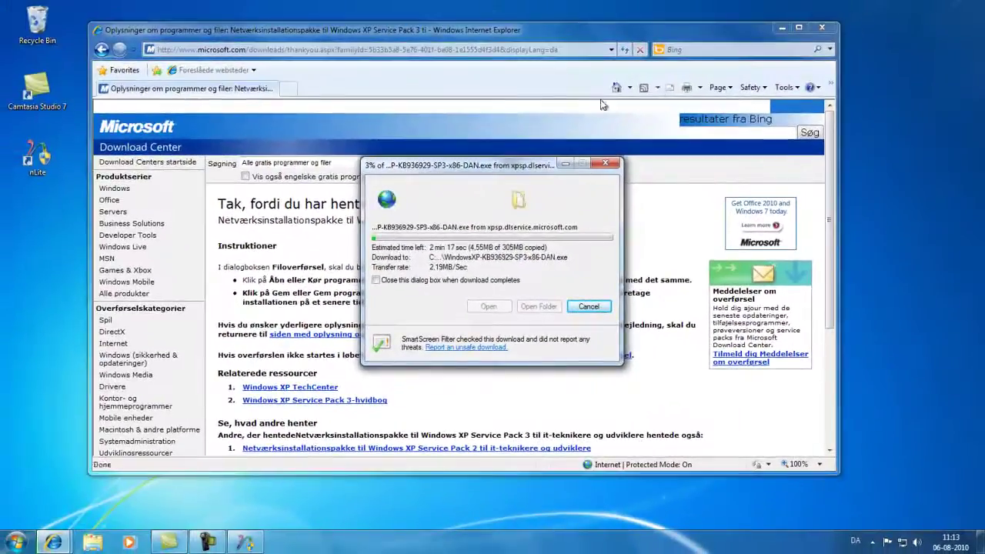
Close the browser window and move the download progress window clear of the nLite window.
{"action": "left_click", "coordinate": [827, 31]}
{"action": "left_click", "coordinate": [828, 31]}
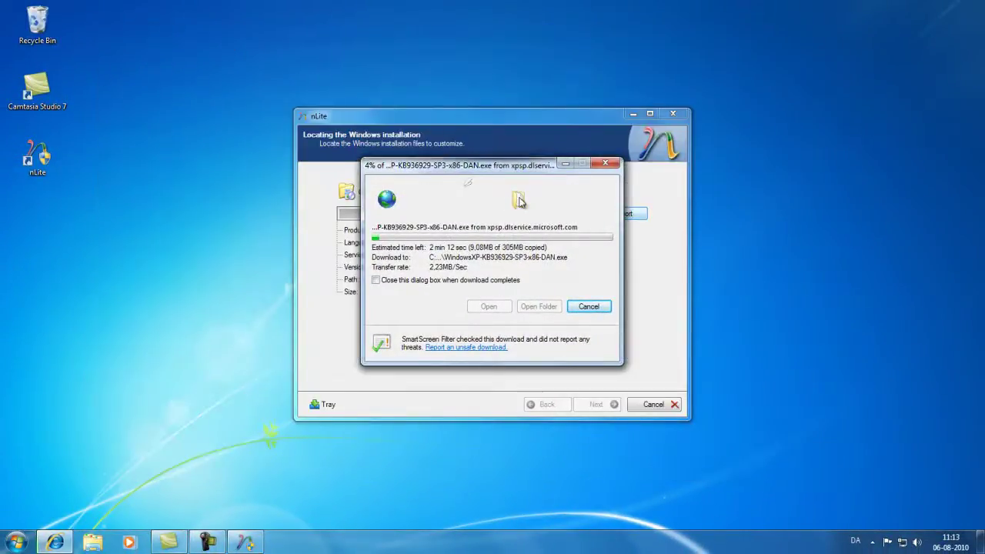
{"action": "left_click_drag", "start_coordinate": [447, 163], "coordinate": [837, 90]}
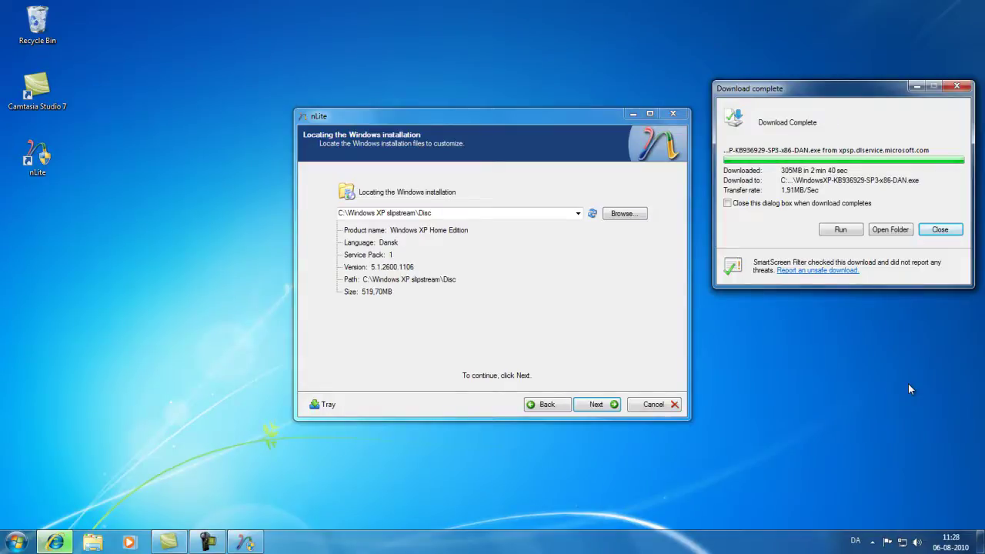
Accept C:\Windows XP slipstream\Disc as the Windows installation in nLite and continue past the presets without loading one.
{"action": "left_click", "coordinate": [387, 124]}
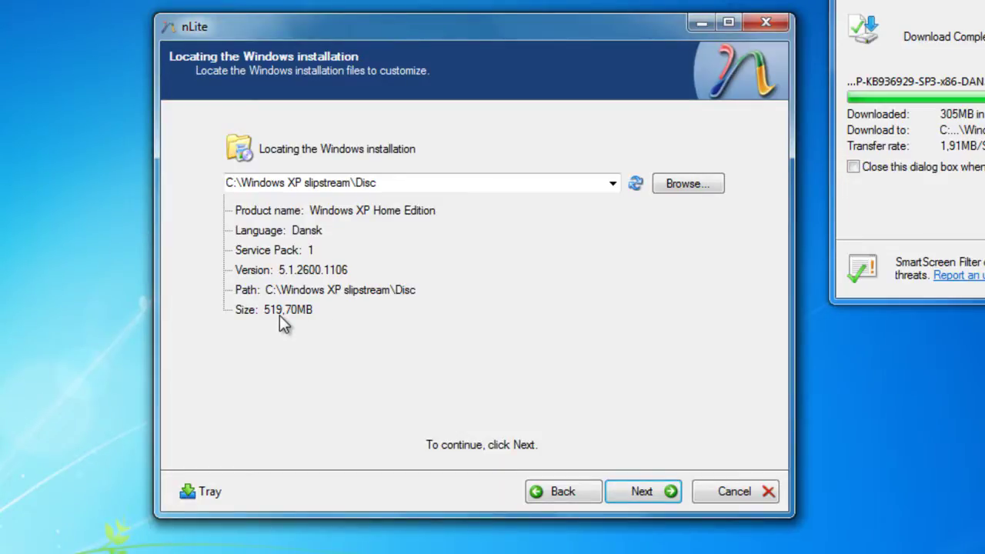
{"action": "left_click", "coordinate": [632, 497]}
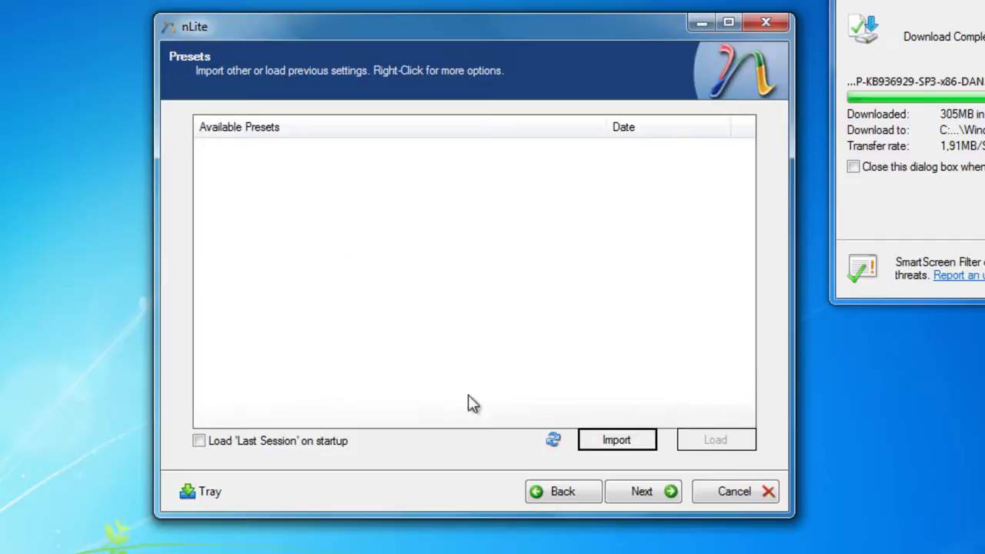
{"action": "left_click", "coordinate": [656, 493]}
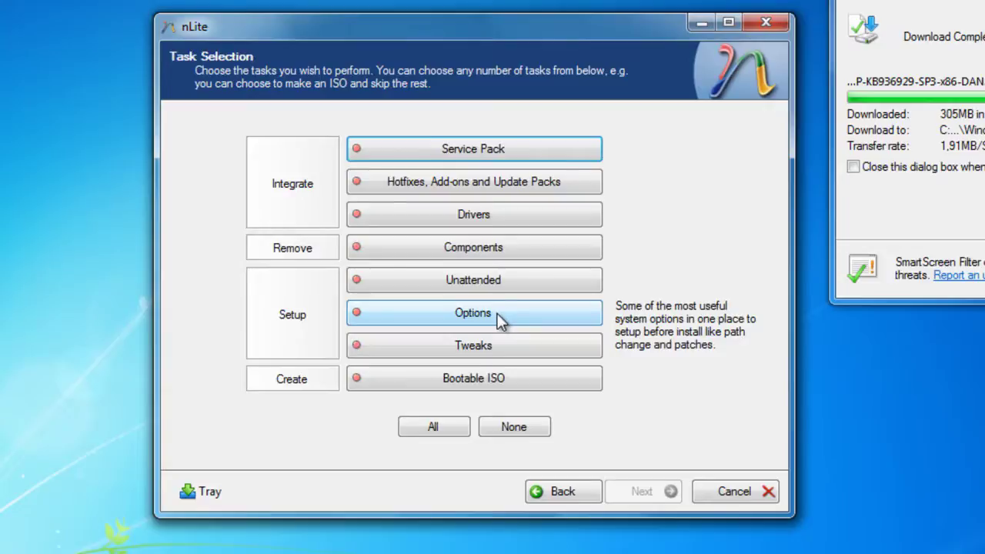
Enable the Service Pack and Bootable ISO tasks and proceed to the service pack integration.
{"action": "left_click", "coordinate": [465, 153]}
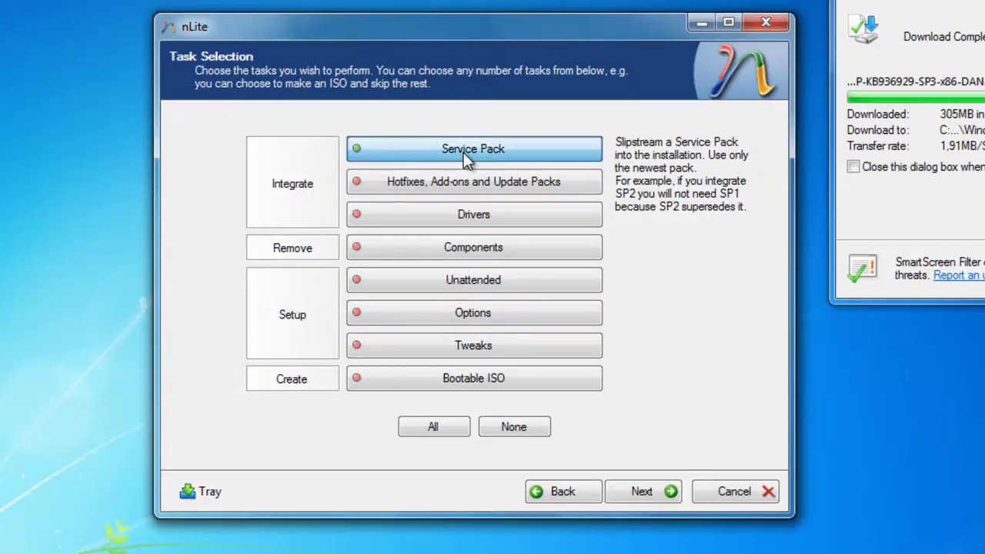
{"action": "left_click", "coordinate": [451, 381]}
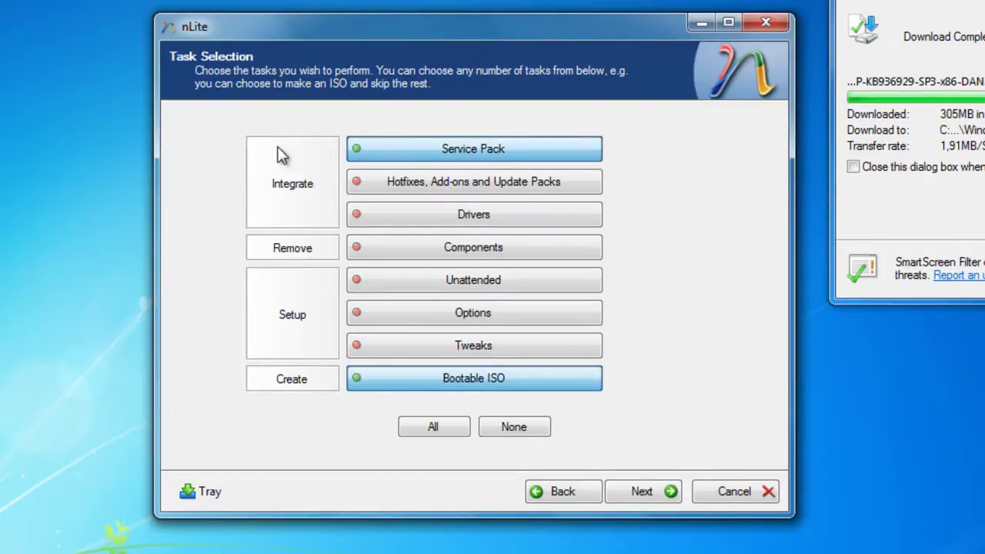
{"action": "mouse_move", "coordinate": [489, 154]}
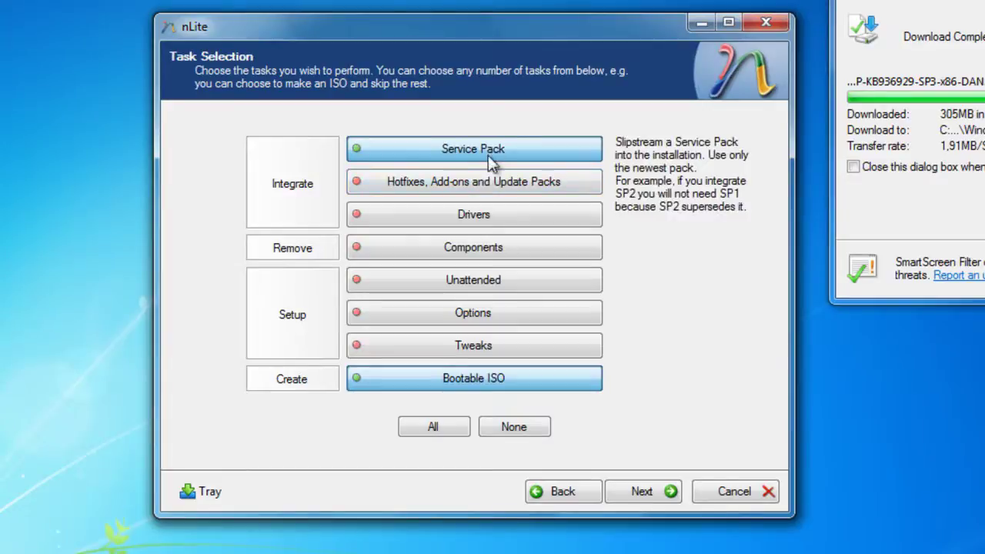
{"action": "mouse_move", "coordinate": [431, 389]}
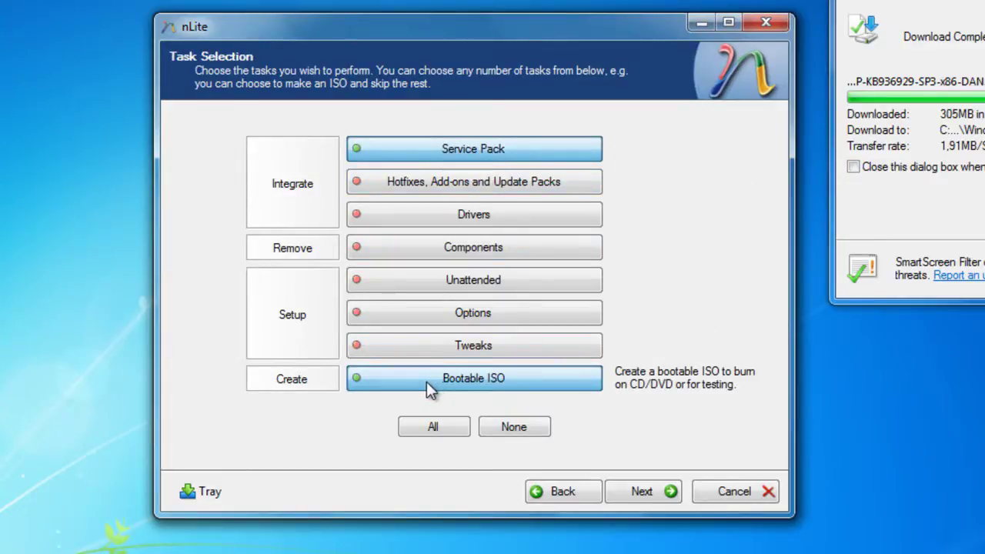
{"action": "mouse_move", "coordinate": [436, 183]}
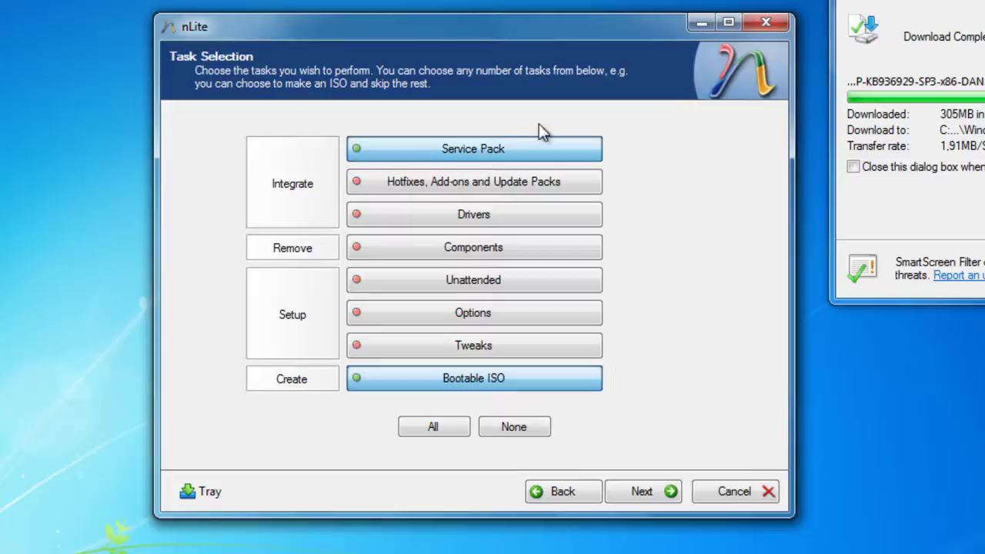
{"action": "left_click", "coordinate": [641, 491]}
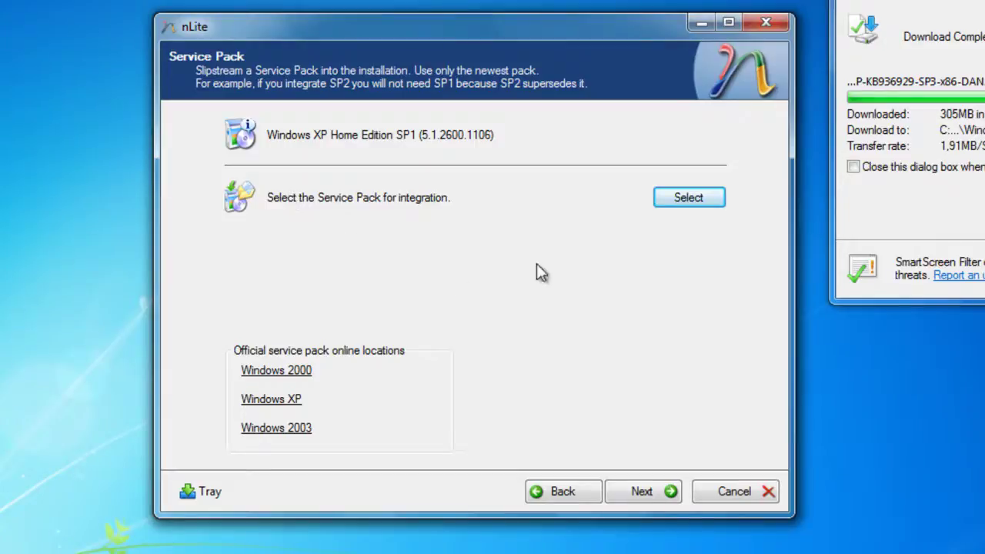
Integrate WindowsXP-KB936929-SP3-x86-DAN from the Service Pack folder into the Windows installation and acknowledge its completion.
{"action": "left_click", "coordinate": [689, 198]}
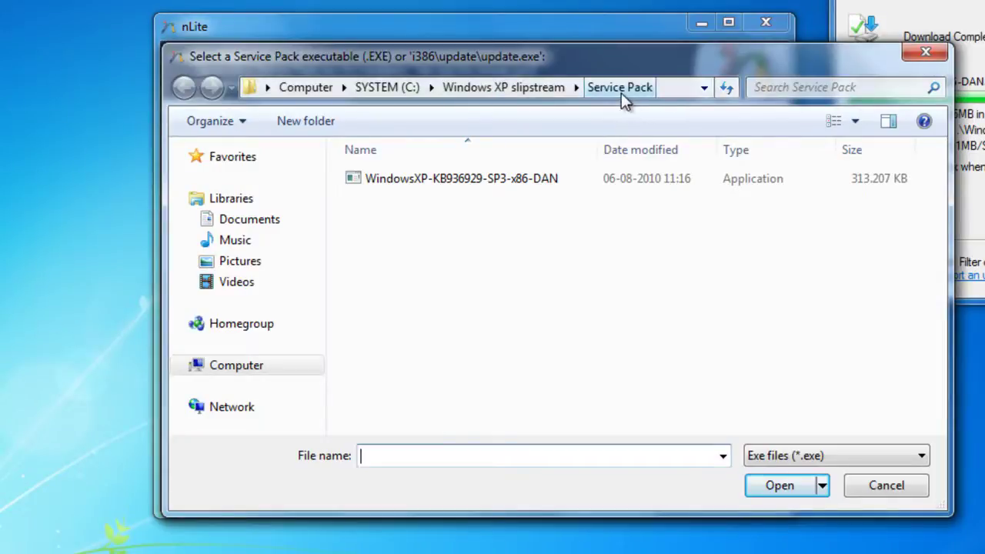
{"action": "double_click", "coordinate": [444, 181]}
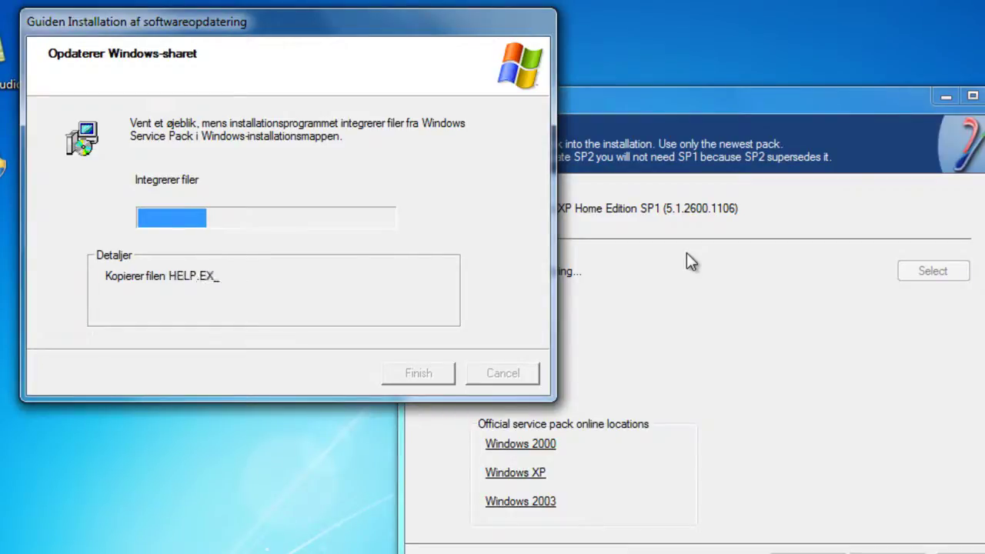
{"action": "left_click", "coordinate": [686, 254]}
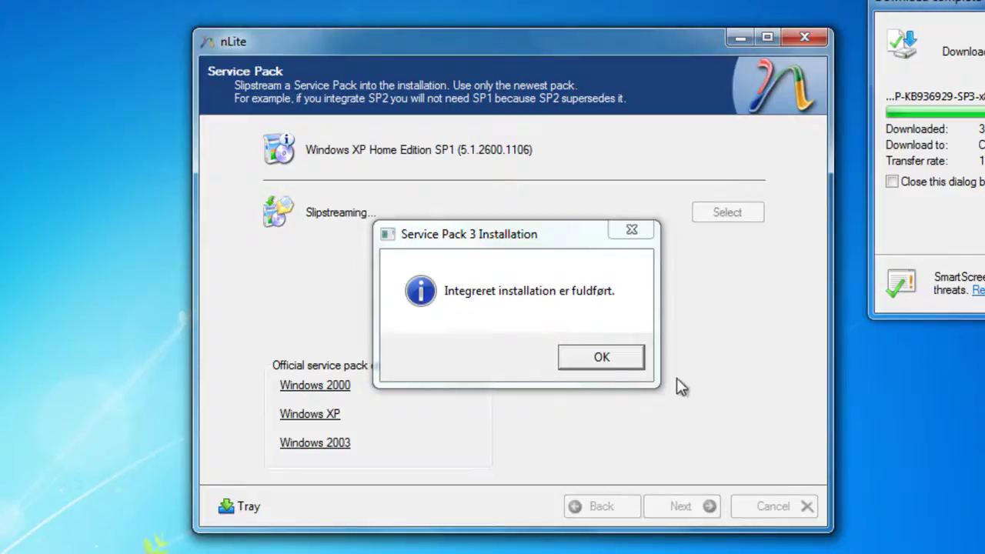
{"action": "left_click", "coordinate": [598, 356]}
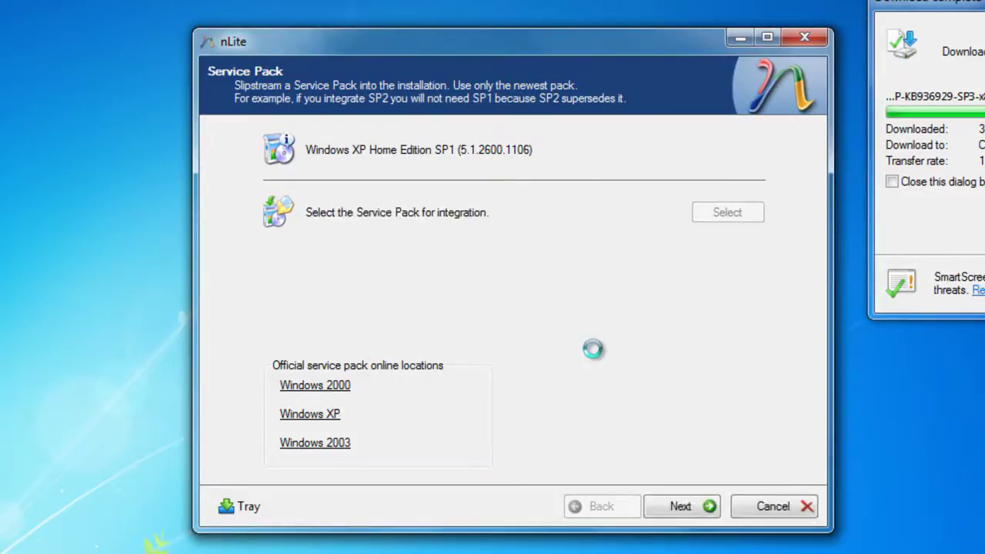
Proceed to the bootable ISO settings and choose Create Image as the mode.
{"action": "left_click", "coordinate": [687, 505]}
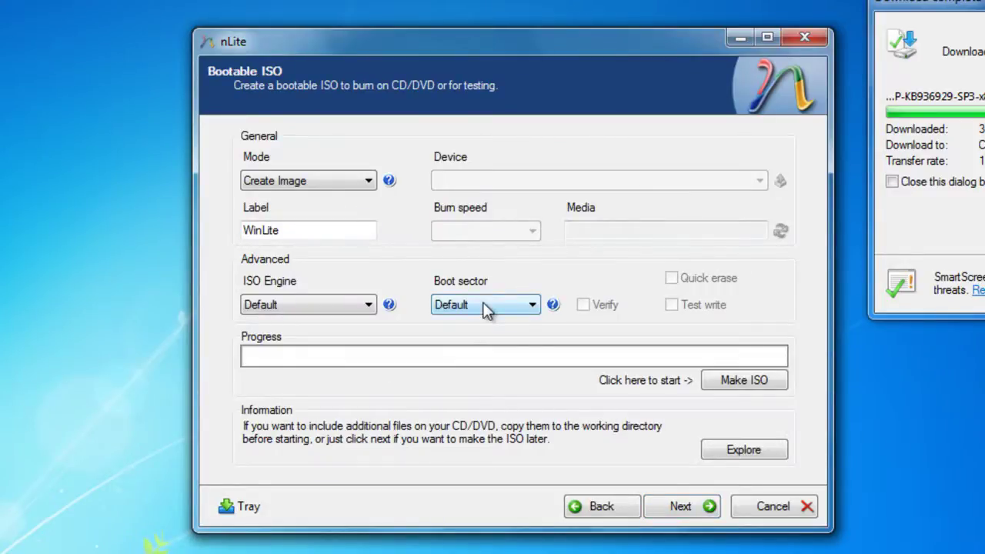
{"action": "left_click", "coordinate": [326, 180]}
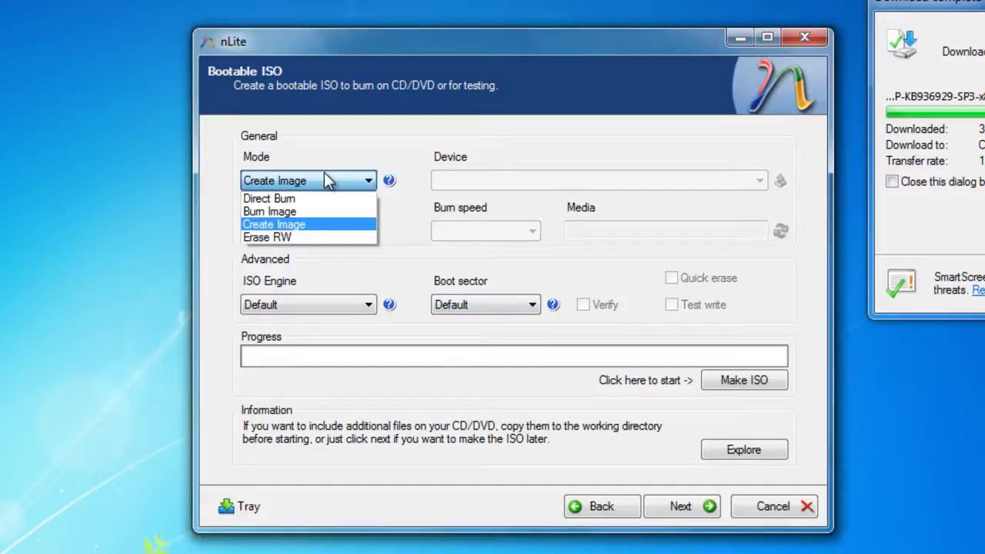
{"action": "left_click", "coordinate": [297, 223]}
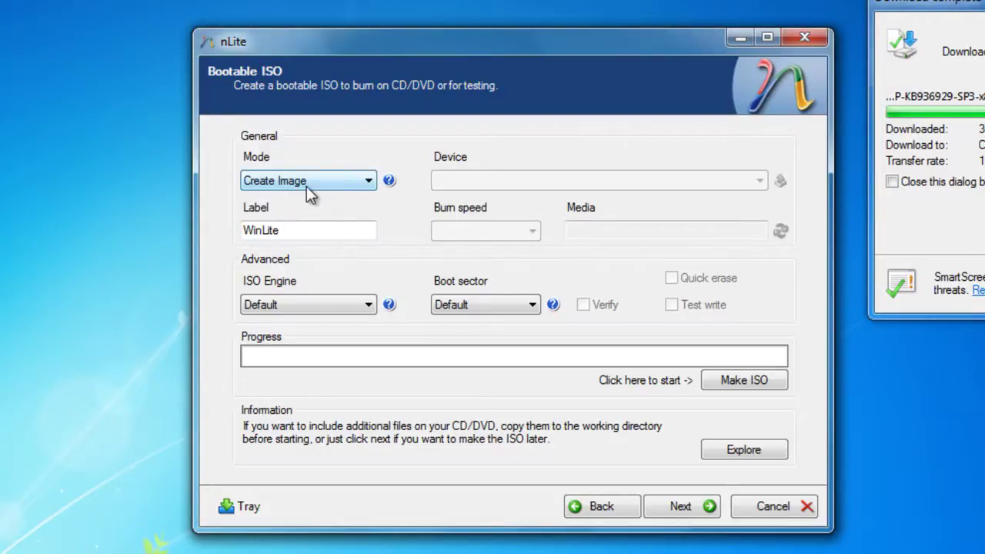
{"action": "left_click", "coordinate": [306, 186]}
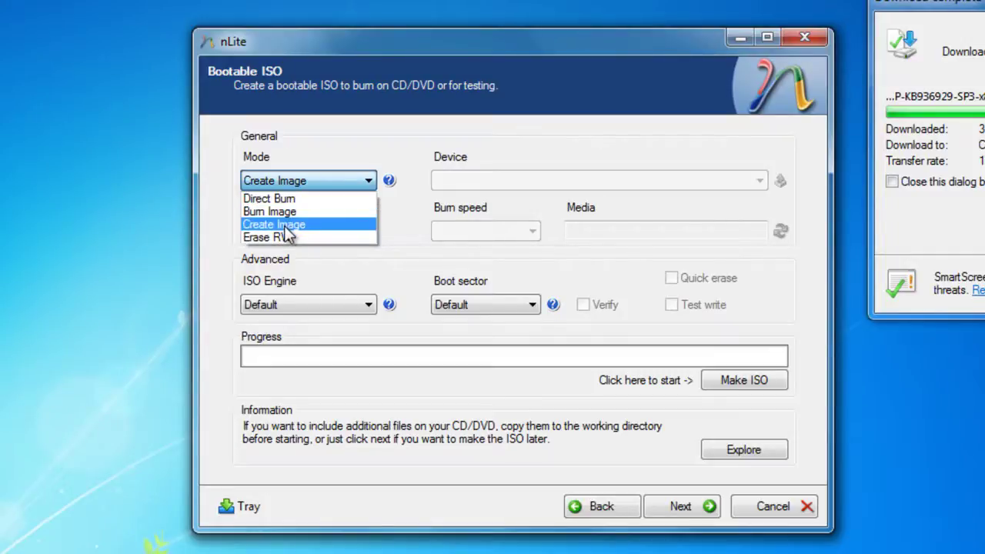
{"action": "left_click", "coordinate": [297, 225]}
Set the disc label of the bootable ISO to WINXPHOME.
{"action": "double_click", "coordinate": [281, 229]}
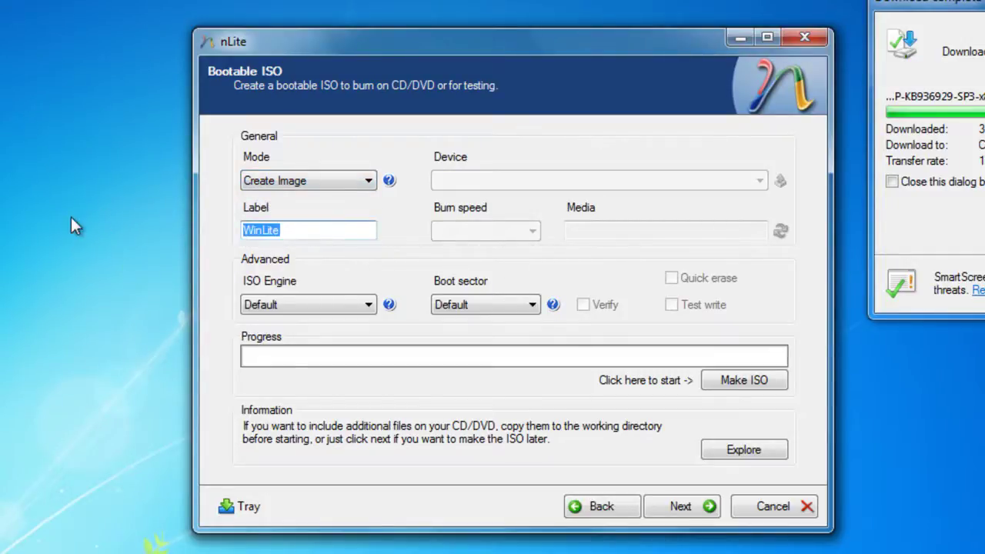
{"action": "type", "text": "XPHOM"}
{"action": "key", "text": "BackSpace"}
{"action": "key", "text": "BackSpace"}
{"action": "key", "text": "BackSpace"}
{"action": "key", "text": "BackSpace"}
{"action": "key", "text": "BackSpace"}
{"action": "type", "text": "WINXPHOME"}
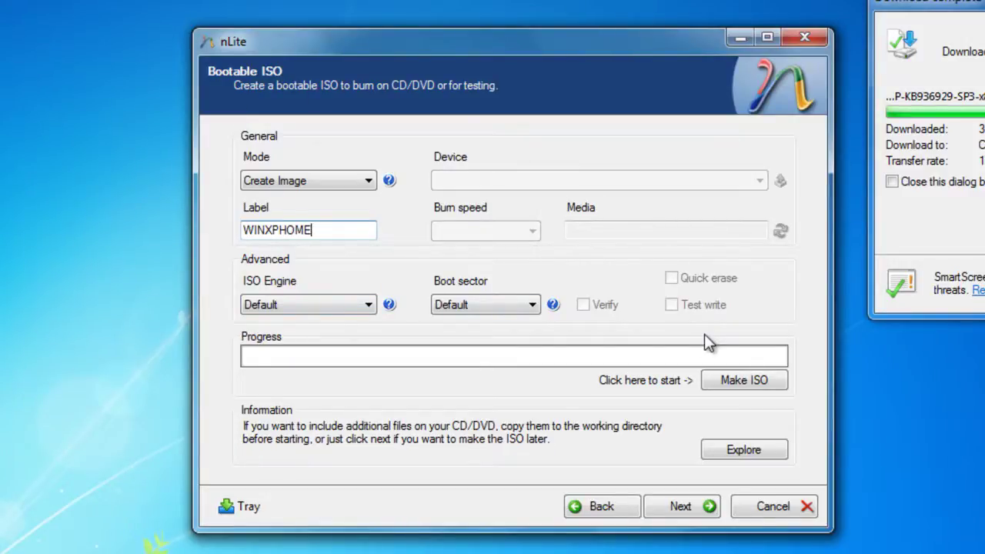
Make the ISO, saving it as SP3 Slipstream in the Windows XP slipstream folder on the C: drive.
{"action": "left_click", "coordinate": [755, 381]}
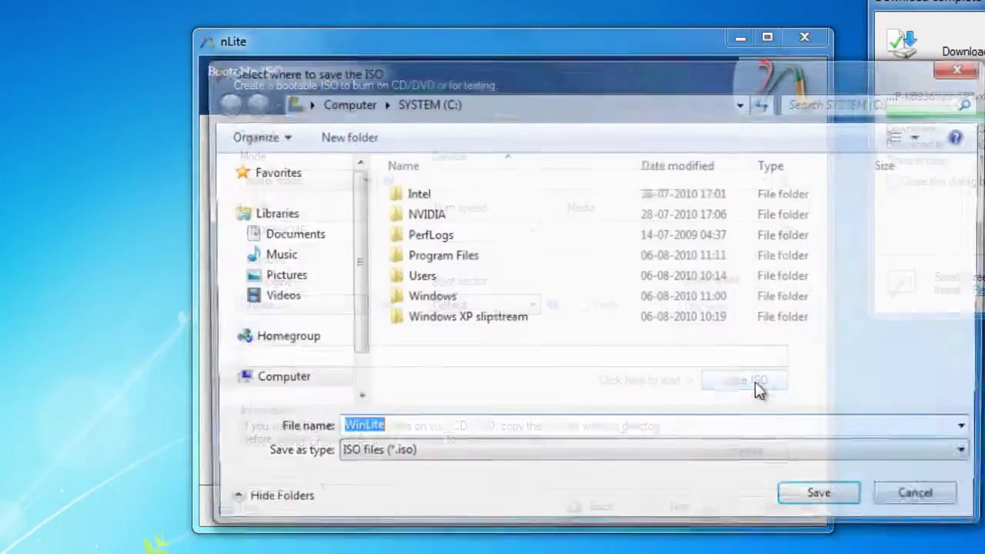
{"action": "double_click", "coordinate": [453, 325]}
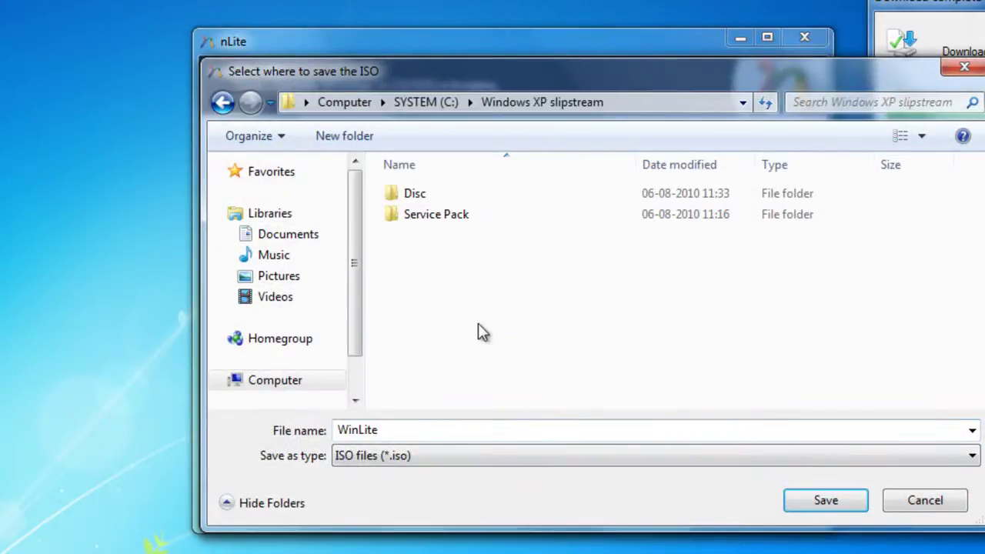
{"action": "left_click", "coordinate": [411, 430]}
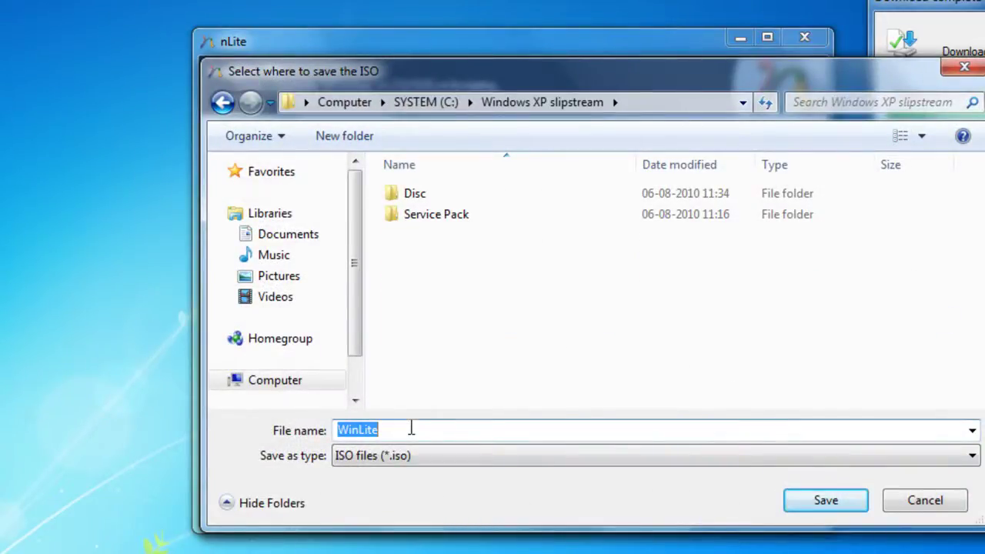
{"action": "type", "text": "S"}
{"action": "key", "text": "BackSpace"}
{"action": "type", "text": "SP"}
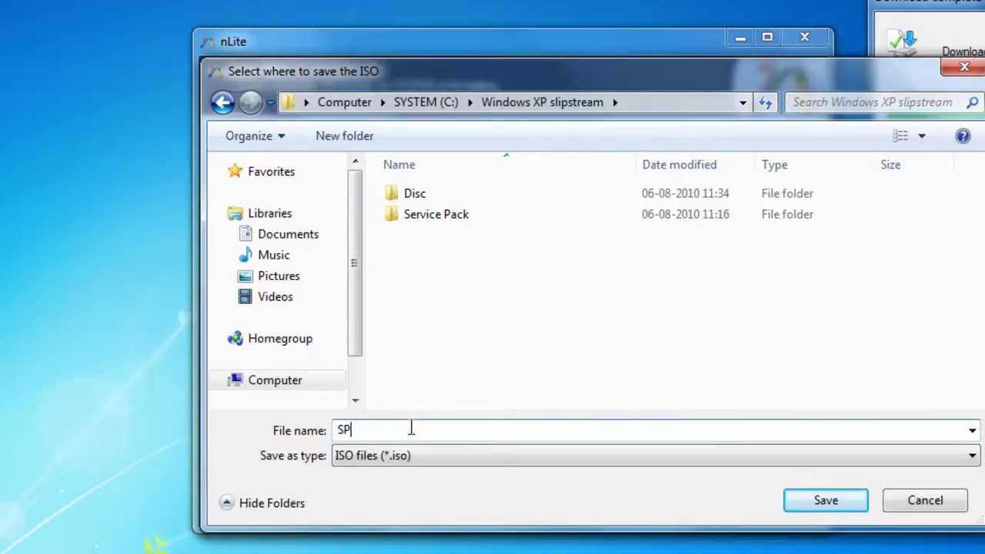
{"action": "type", "text": "3 Slipstream"}
{"action": "key", "text": "Return"}
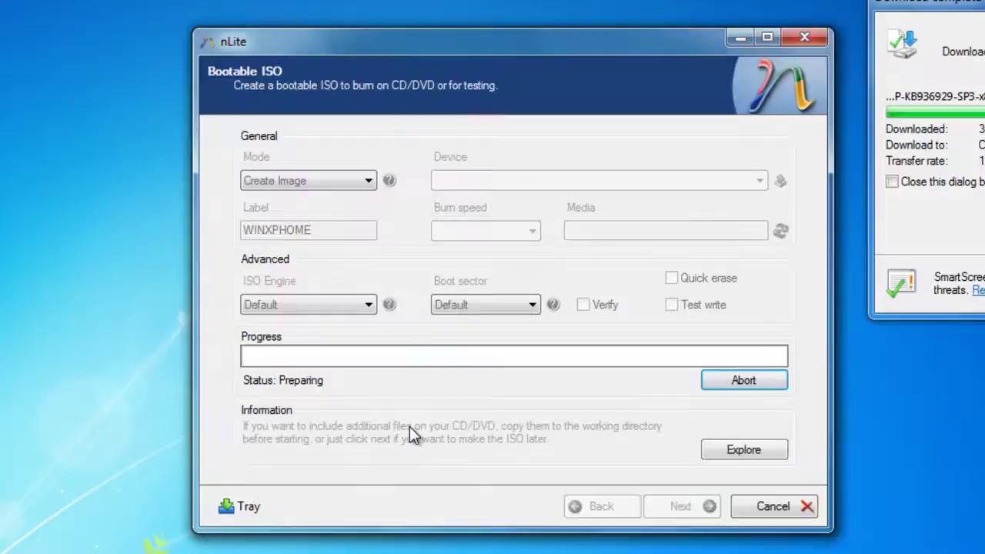